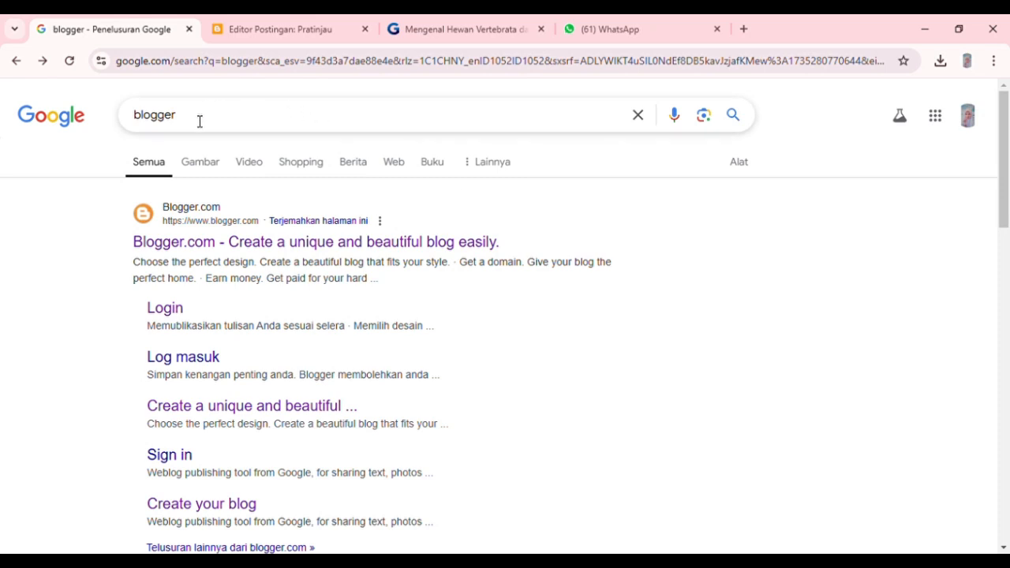
# Go to Blogger from the web search and create a new post in the PENDIDIKAN GURU SEKOLAH DASAR blog.
pyautogui.moveTo(200, 121); pyautogui.dragTo(130, 134)
pyautogui.press('Return')
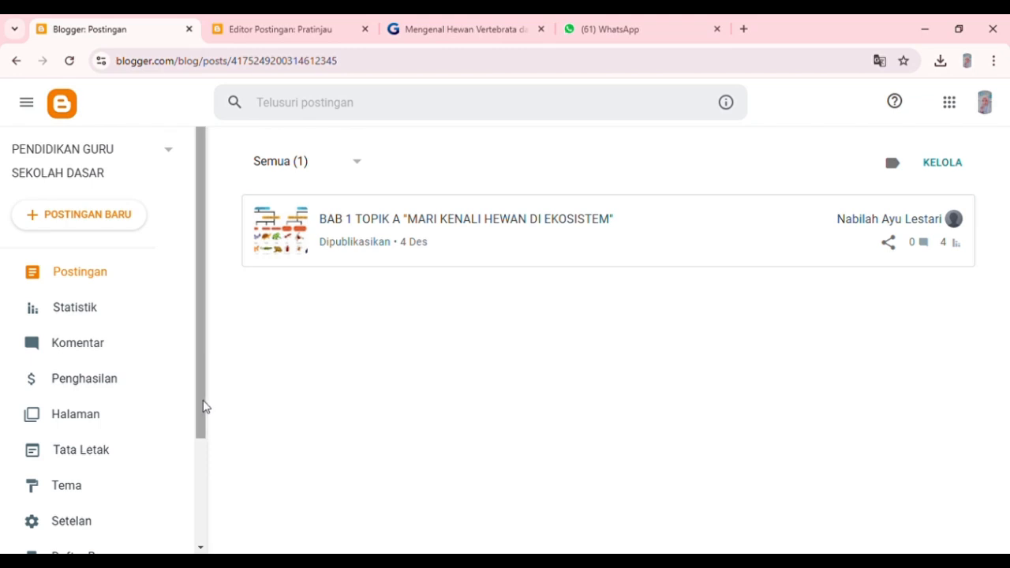
pyautogui.moveTo(206, 407); pyautogui.dragTo(219, 331)
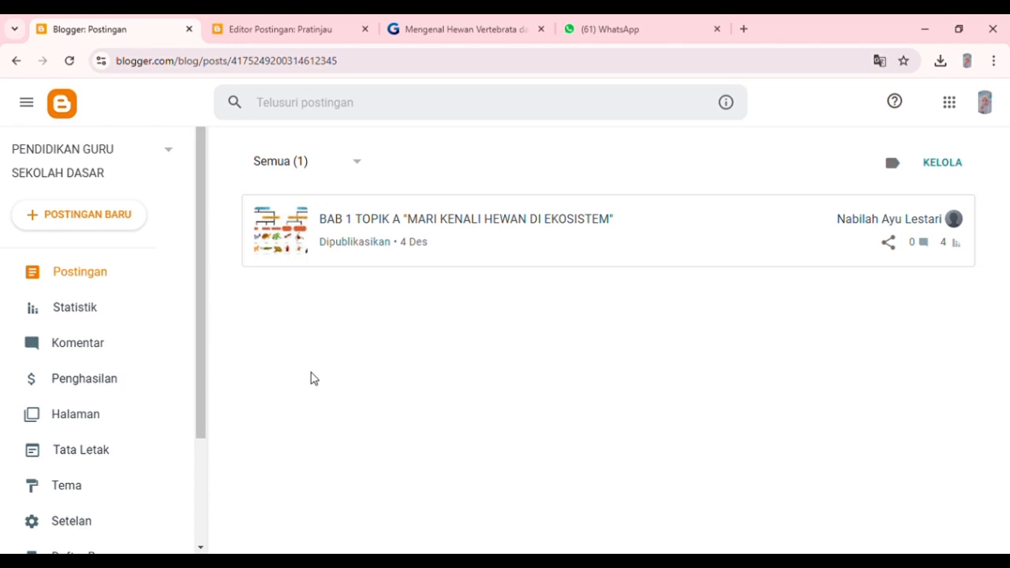
pyautogui.moveTo(199, 423); pyautogui.dragTo(216, 379)
pyautogui.click(109, 221)
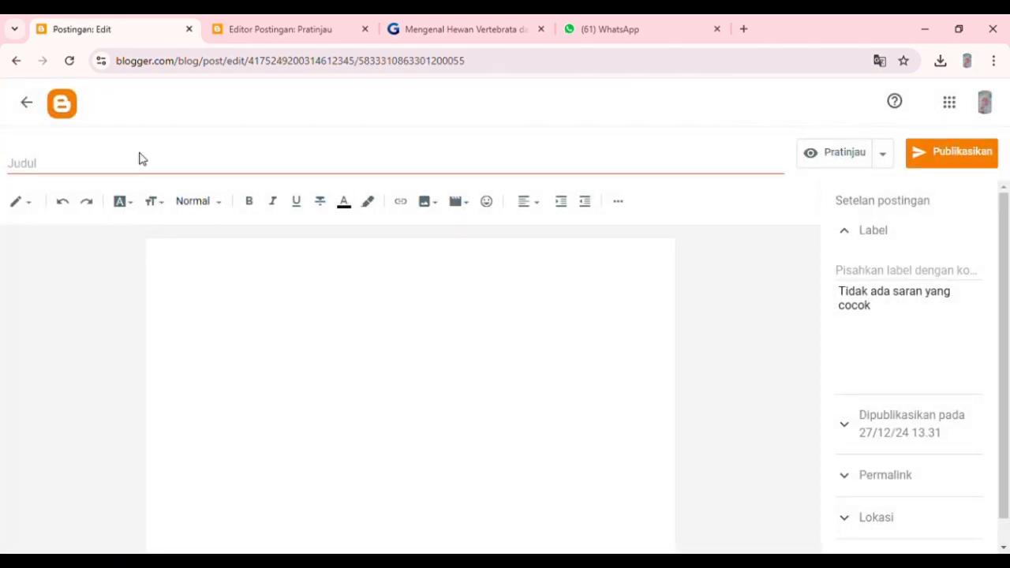
# Title the new post "EKOSISTEM | IPAS KELAS III SD".
pyautogui.click(133, 178)
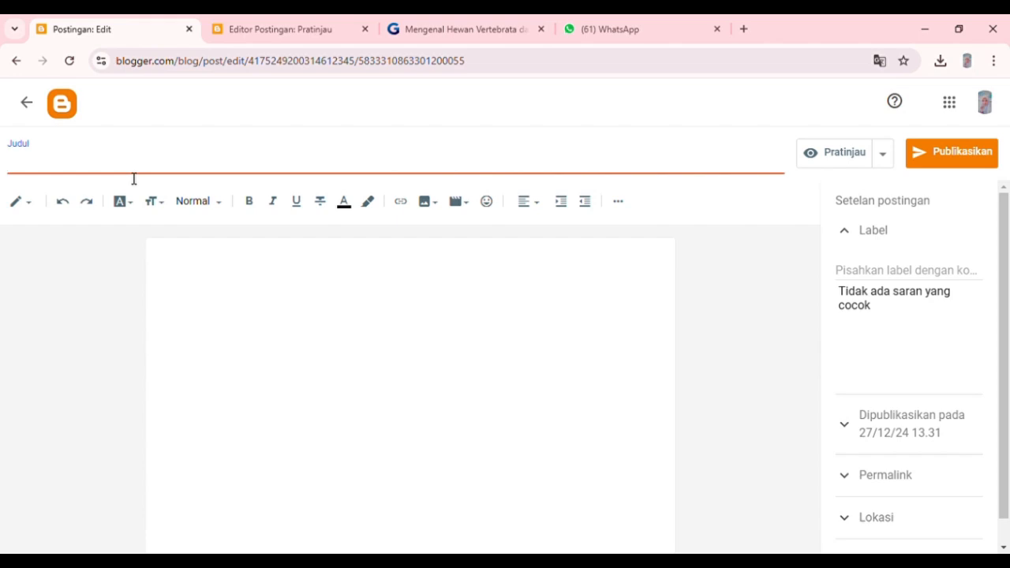
pyautogui.write('EKOSIS')
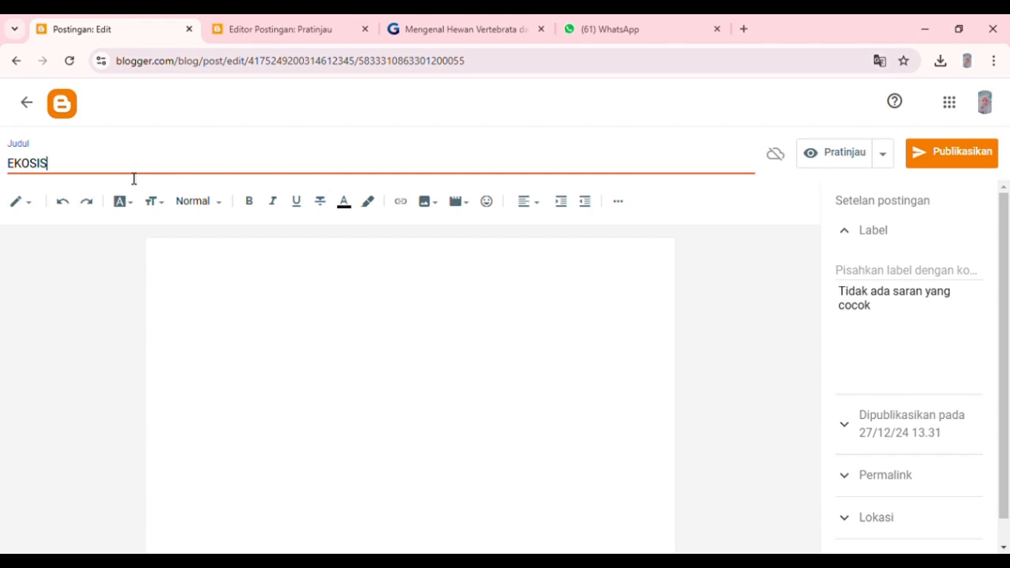
pyautogui.write('TEM | IPAS KELA')
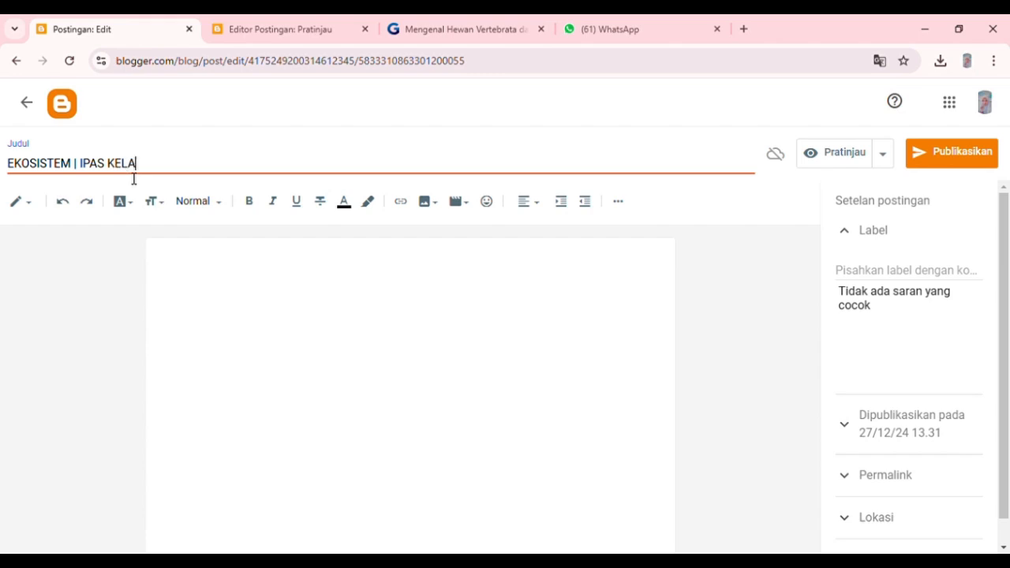
pyautogui.write('S III SD')
# Write two heading lines in the post body: "EKOSISTEM" and "HEWAN VERTEBRATA DAN INVERTEBRATA".
pyautogui.click(191, 256)
pyautogui.write('A.')
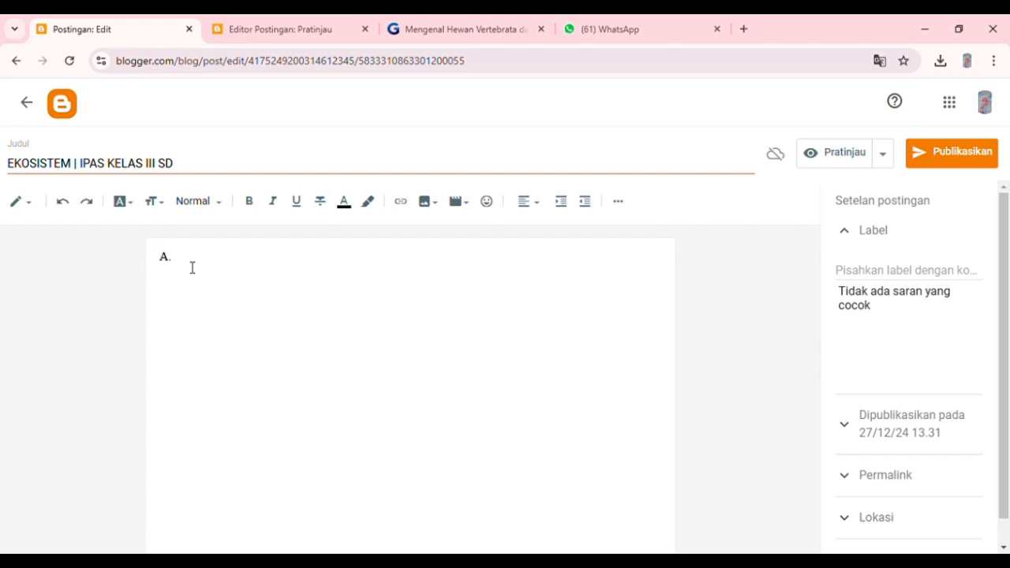
pyautogui.click(192, 267)
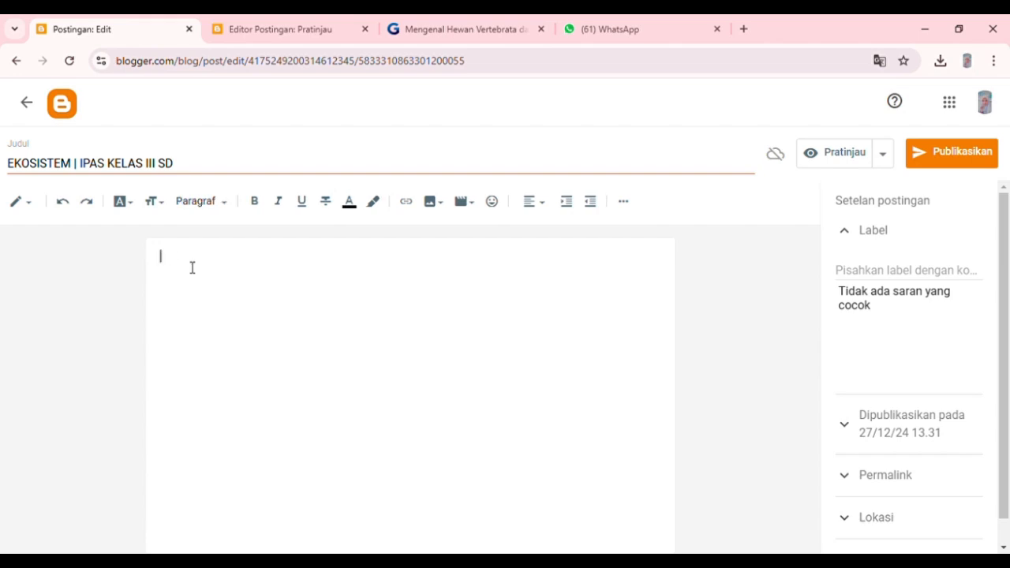
pyautogui.write('HE')
pyautogui.press('BackSpace')
pyautogui.press('BackSpace')
pyautogui.write('EKOSISTEM')
pyautogui.press('Return')
pyautogui.write('HEWAN VERTEBRATA DA')
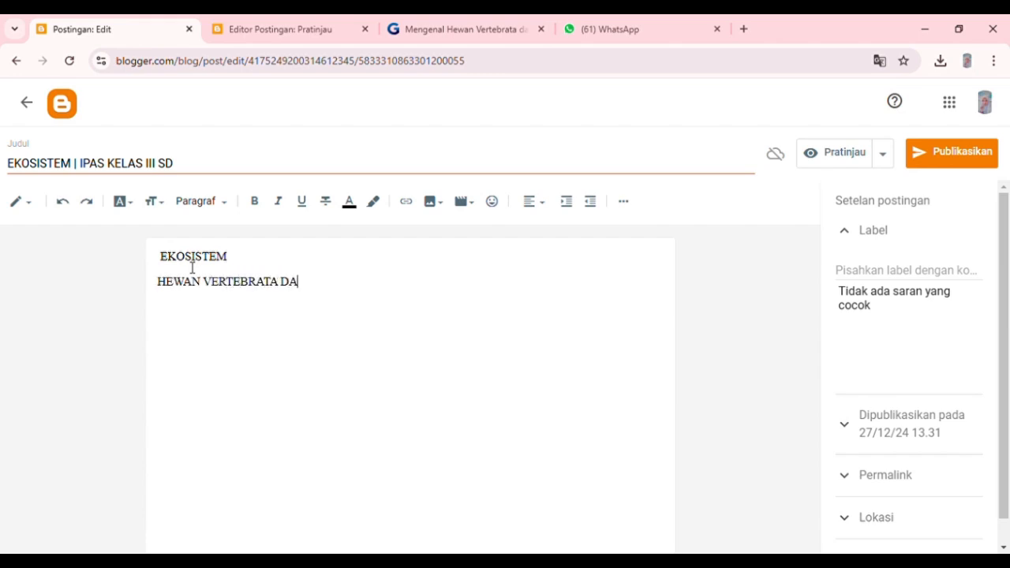
pyautogui.write('N INVERTEBRATA')
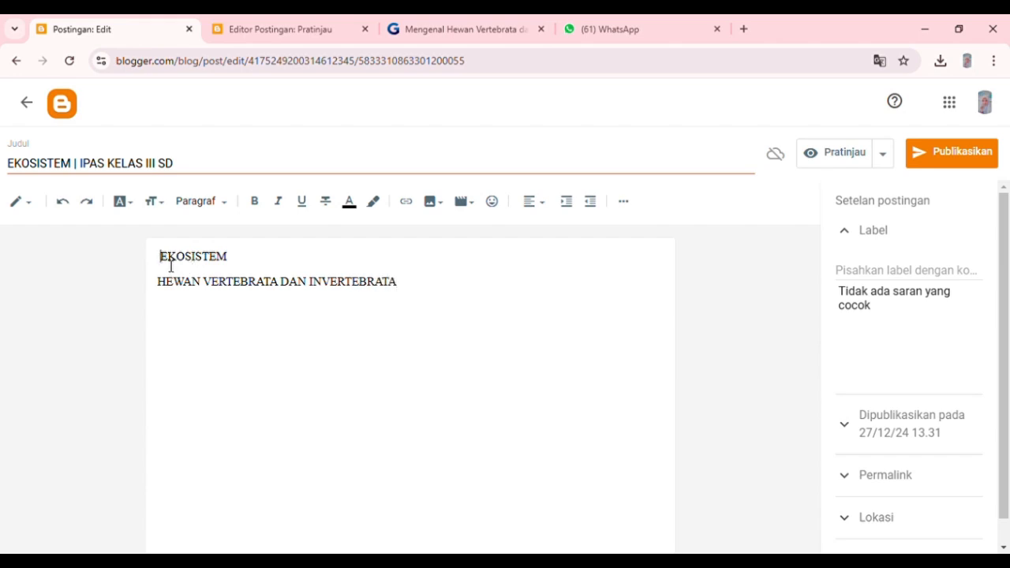
# Make both heading lines in the post body bold and centre them.
pyautogui.moveTo(171, 266); pyautogui.dragTo(419, 307)
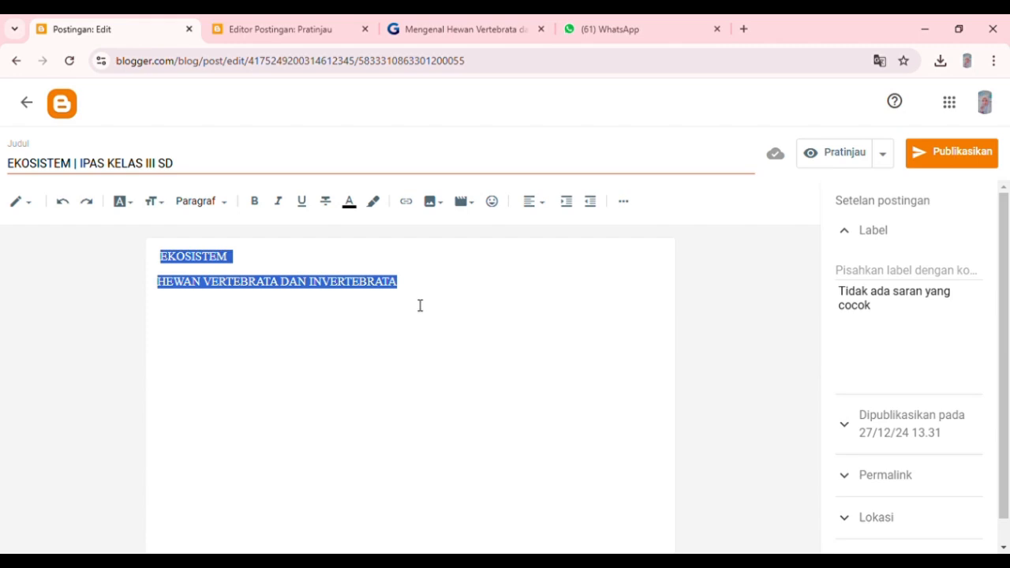
pyautogui.click(261, 204)
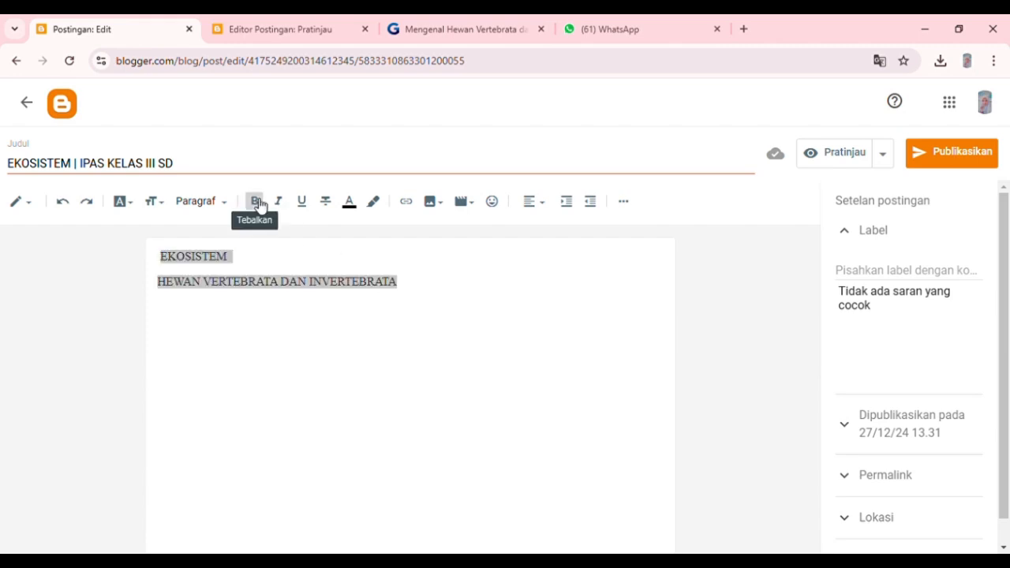
pyautogui.click(544, 205)
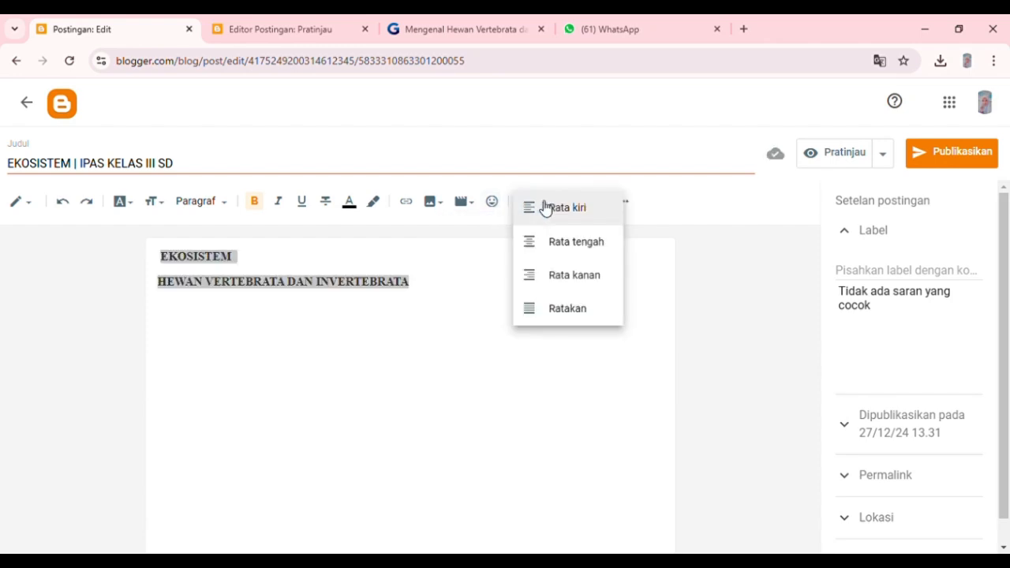
pyautogui.click(565, 246)
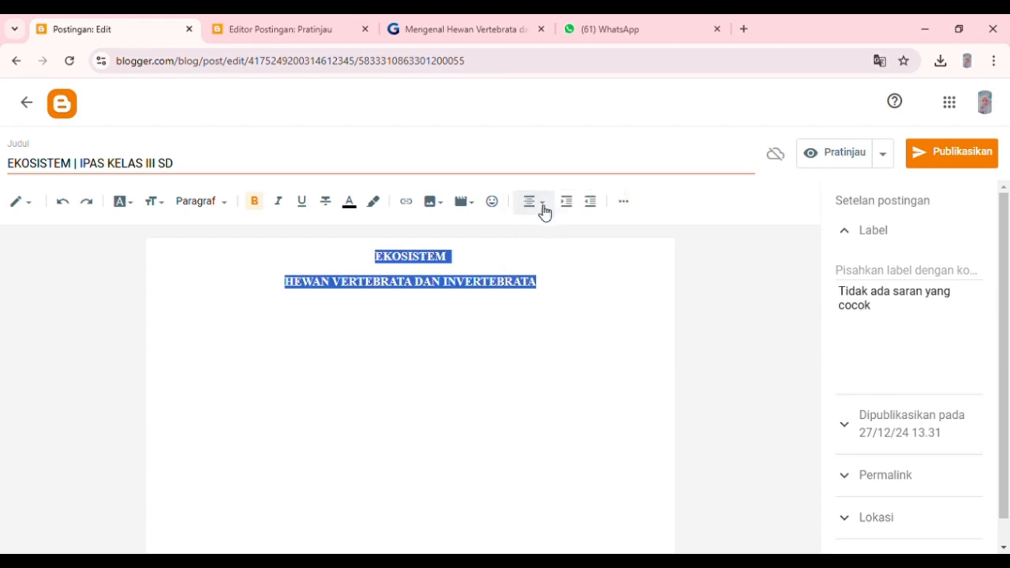
pyautogui.click(544, 207)
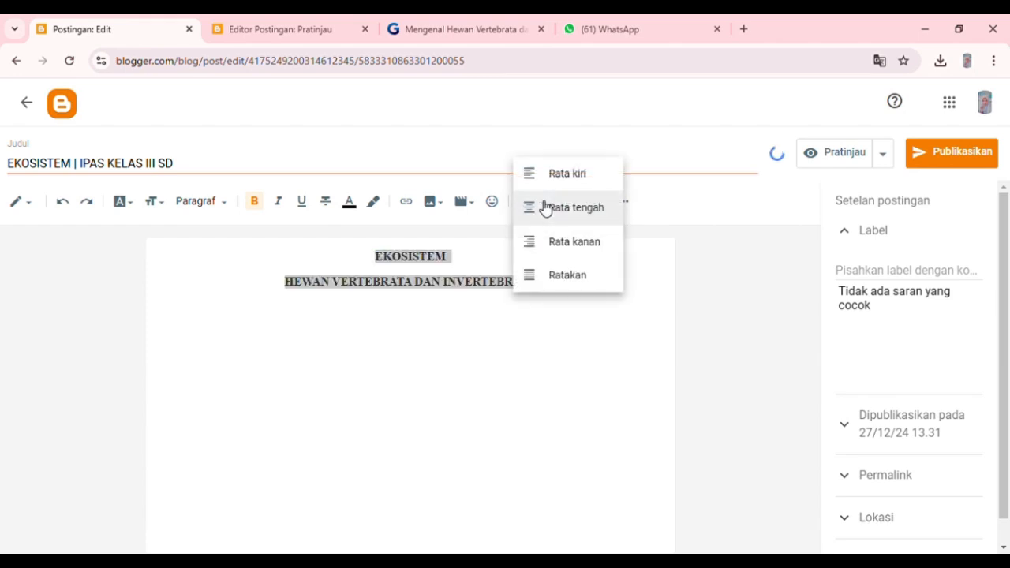
pyautogui.click(564, 218)
# Add a new line below the two headings and set its alignment to justified.
pyautogui.click(573, 294)
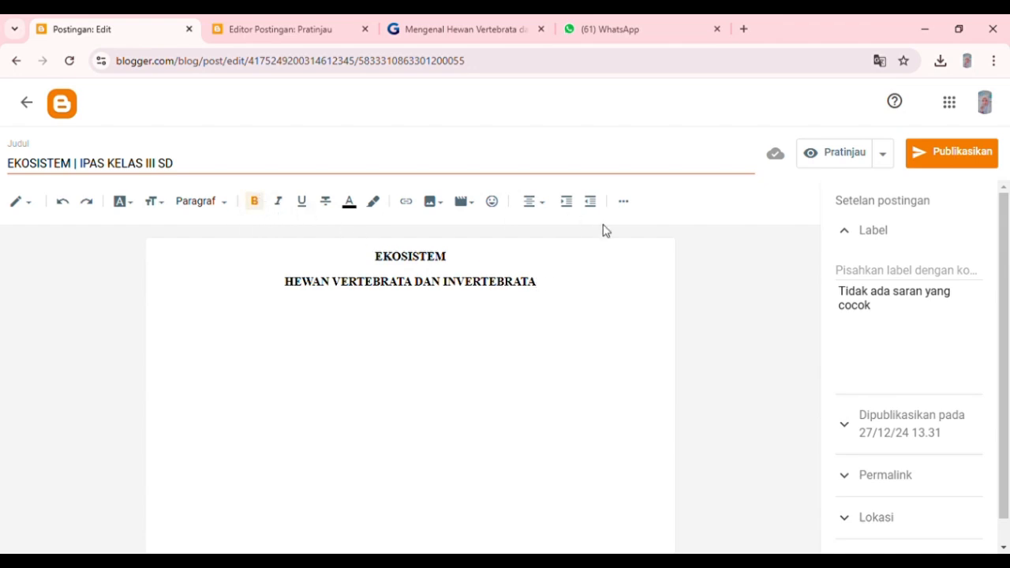
pyautogui.press('Return')
pyautogui.click(534, 204)
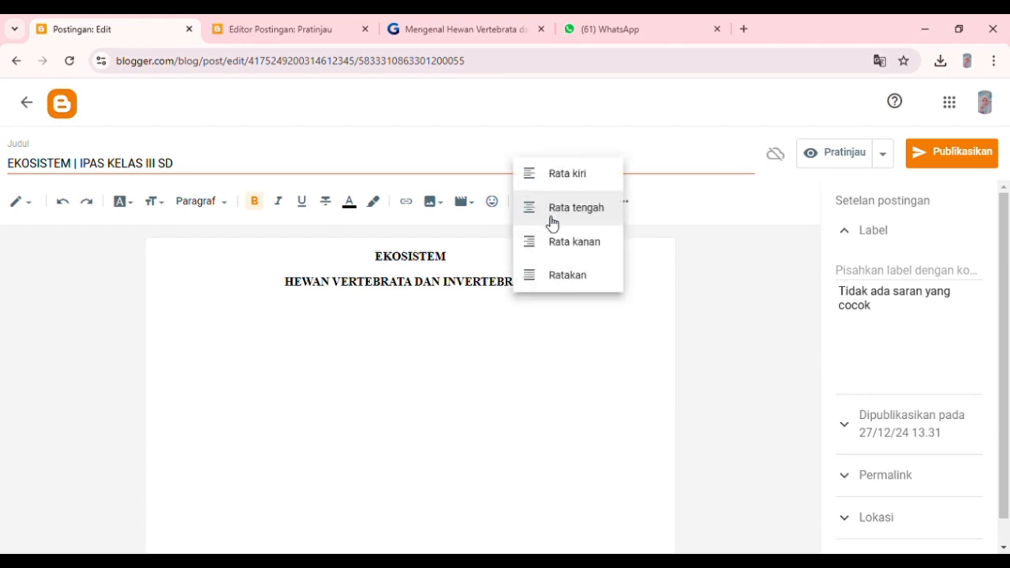
pyautogui.click(571, 284)
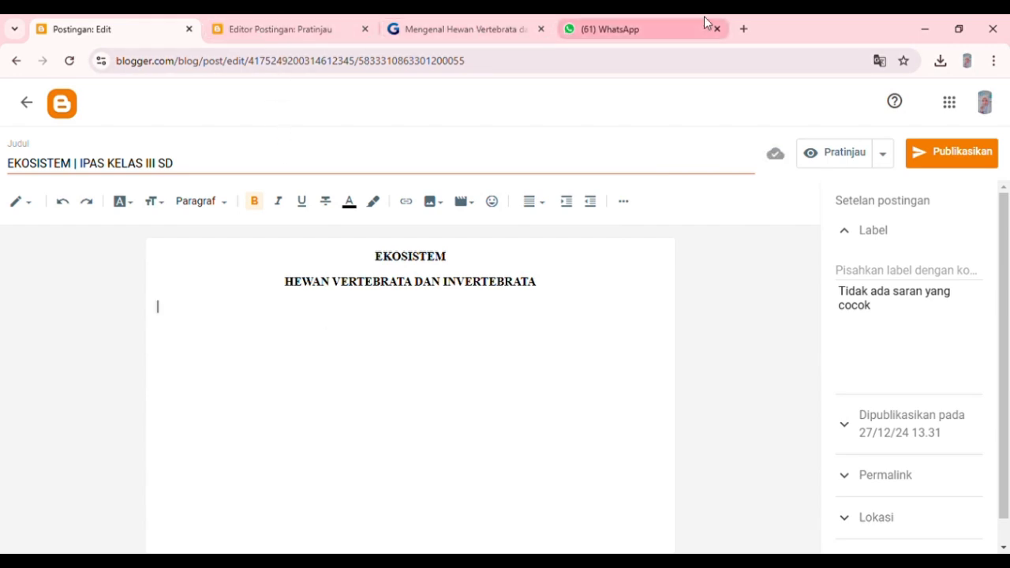
# Search Google for "GAMBAR EKOSISTEM" in a new browser tab and look through the ecosystem pictures.
pyautogui.click(743, 28)
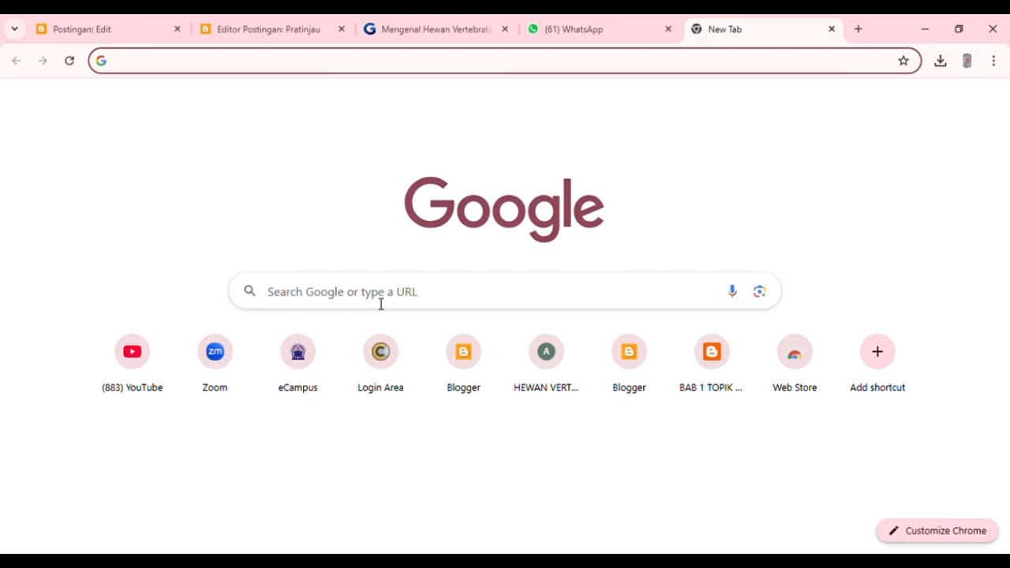
pyautogui.click(380, 304)
pyautogui.write('GAMBAR')
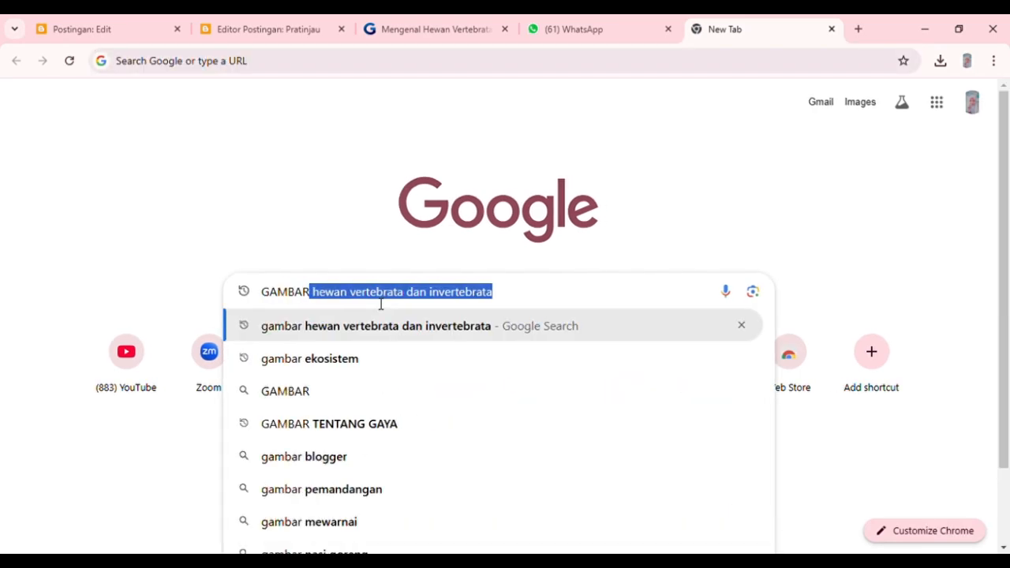
pyautogui.write(' EKOSISTEM')
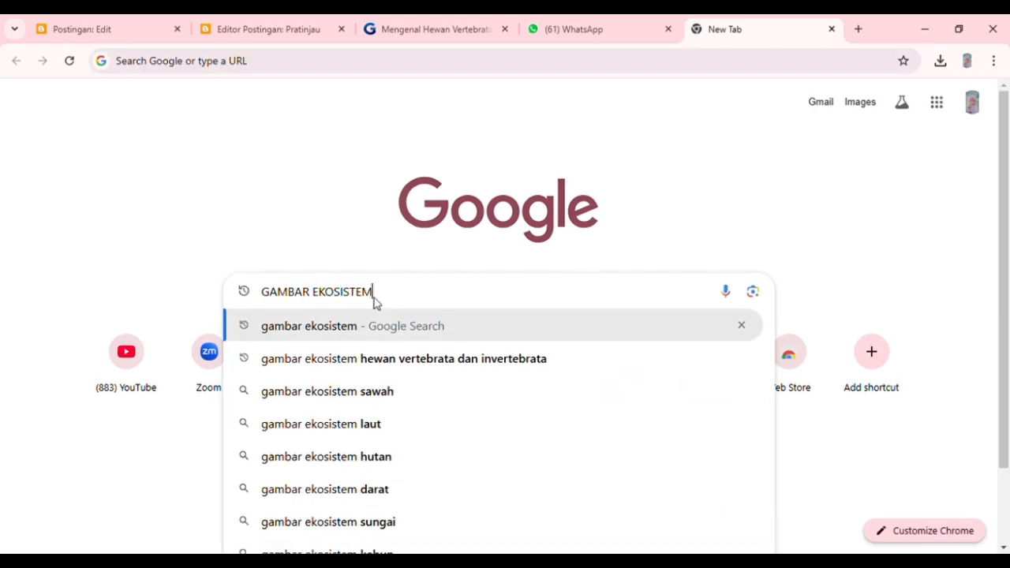
pyautogui.press('Return')
pyautogui.scroll(-2, 455, 415)
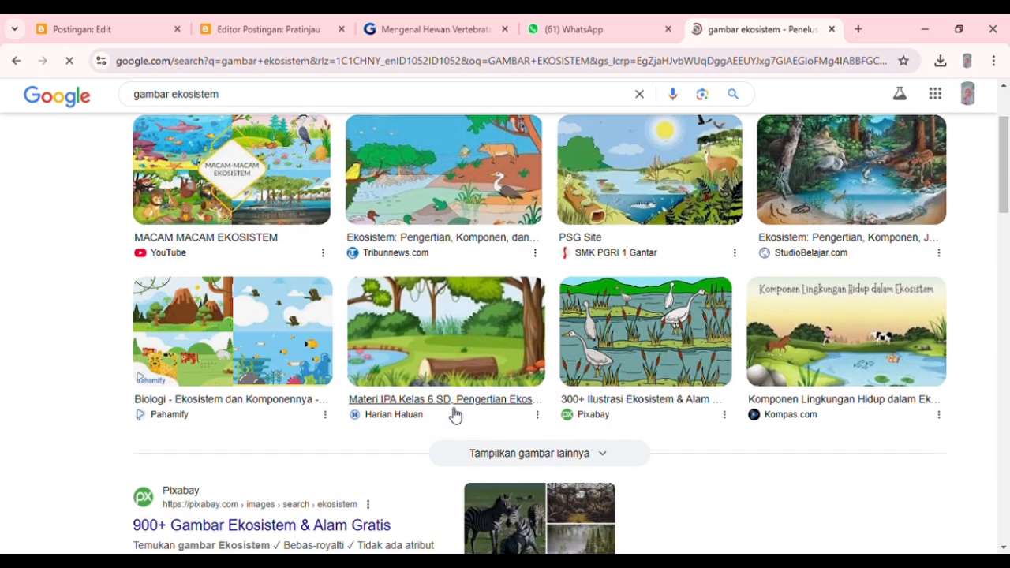
pyautogui.scroll(1, 455, 415)
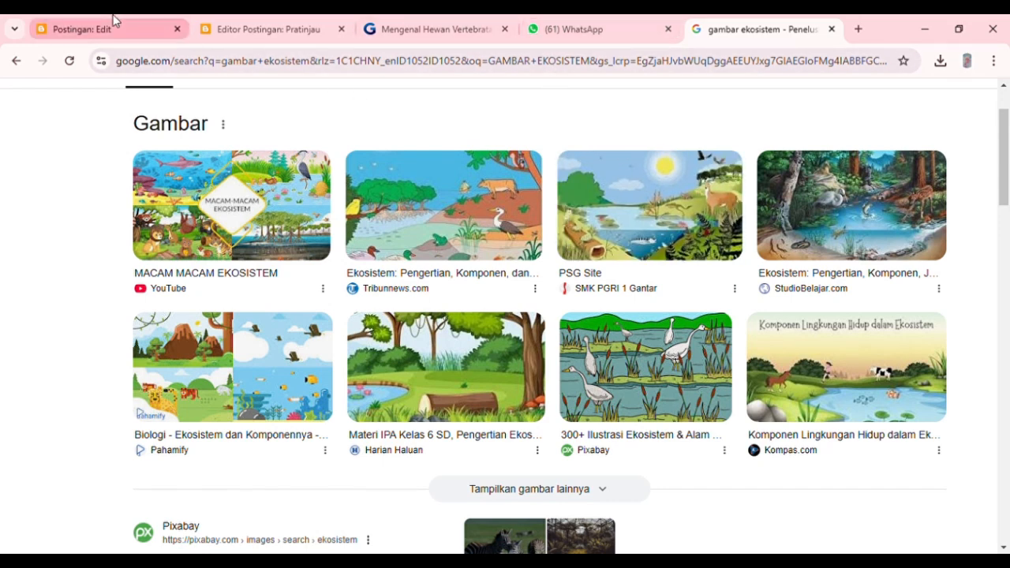
# Return to the post editor and insert the ecosystem landscape picture from the computer below the headings.
pyautogui.click(259, 23)
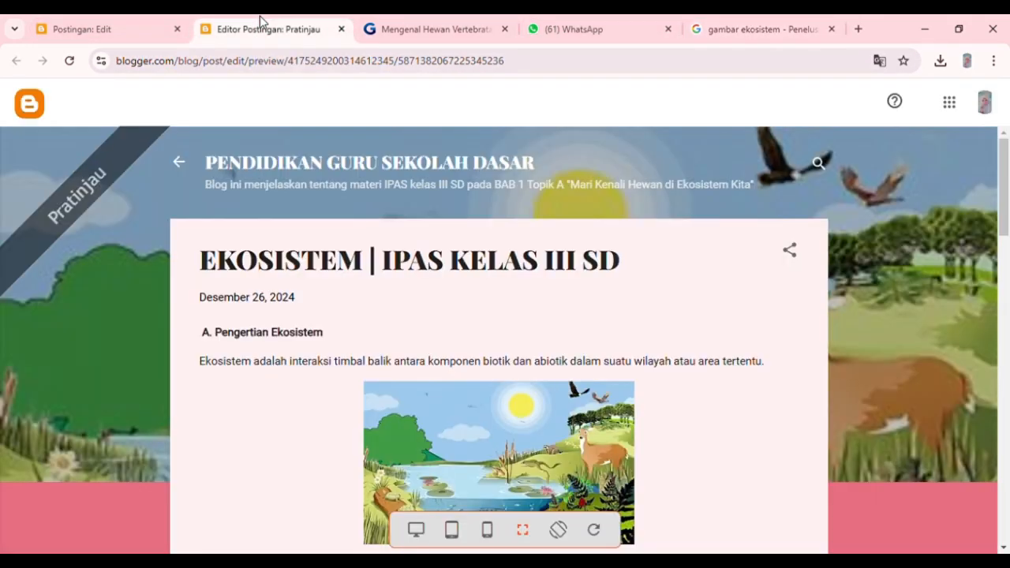
pyautogui.click(134, 25)
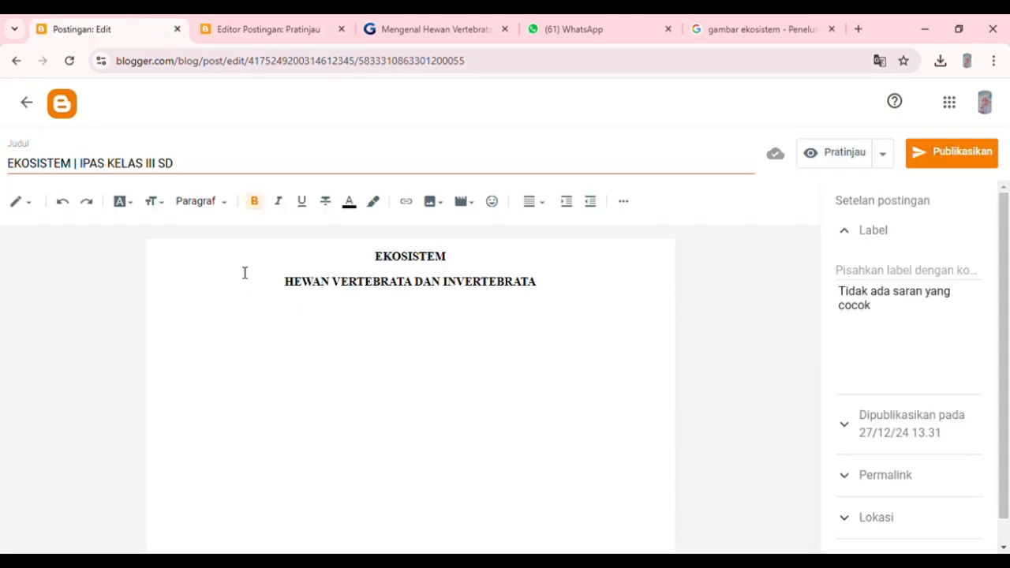
pyautogui.click(436, 207)
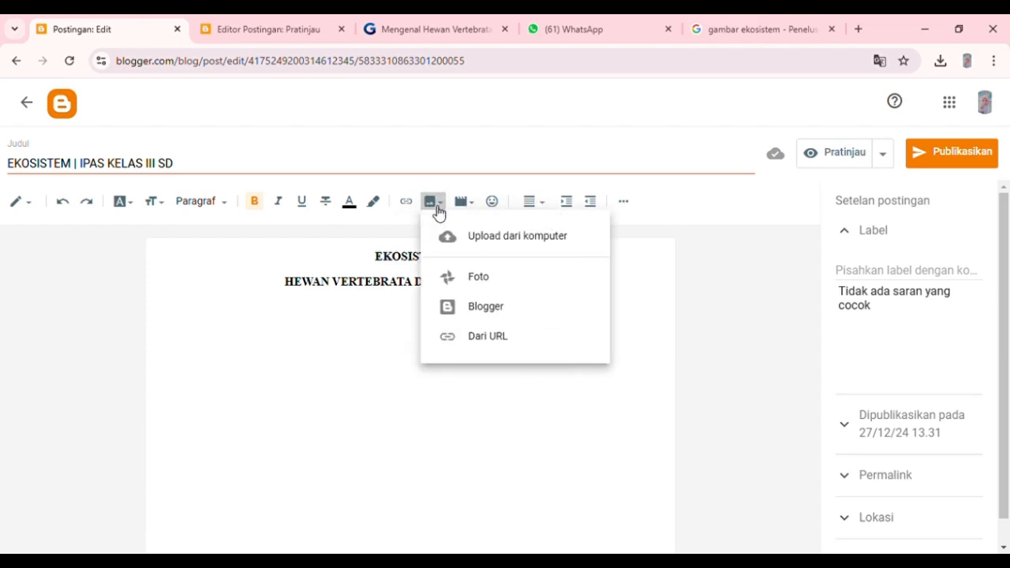
pyautogui.click(478, 237)
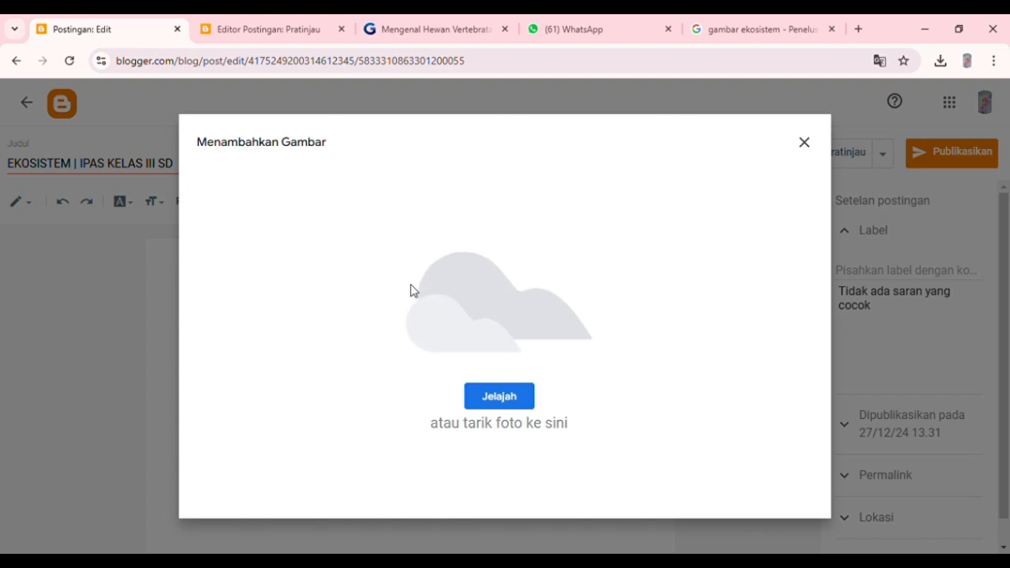
pyautogui.click(497, 389)
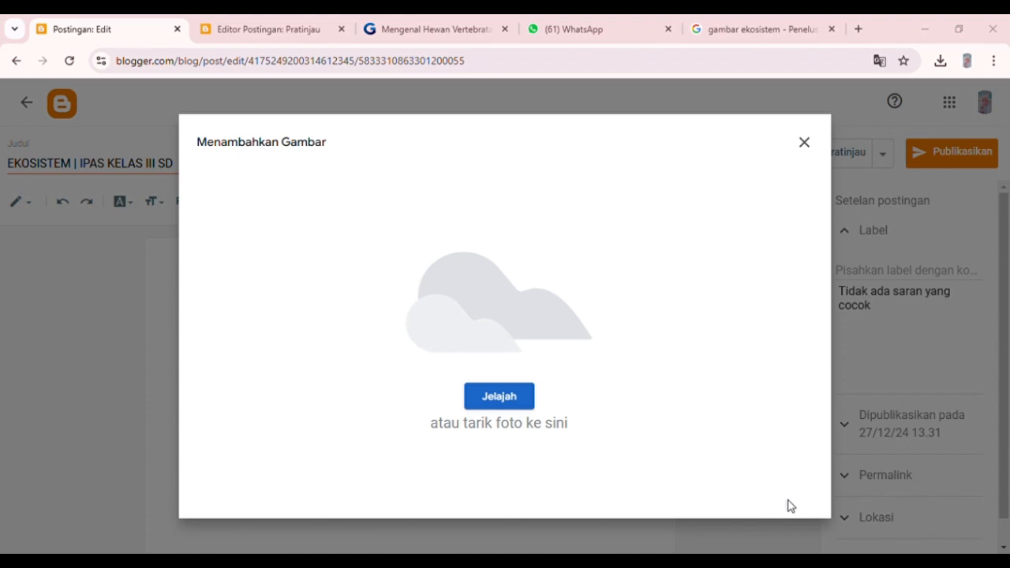
pyautogui.click(897, 532)
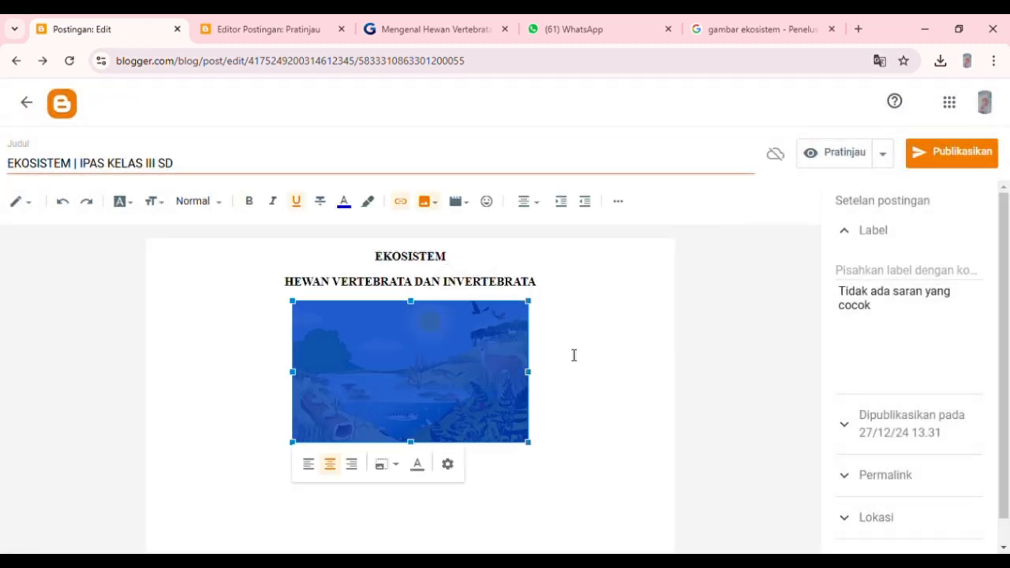
# Widen the inserted ecosystem picture to slightly more than the width of the heading line above it.
pyautogui.click(482, 397)
pyautogui.moveTo(536, 374); pyautogui.dragTo(555, 472)
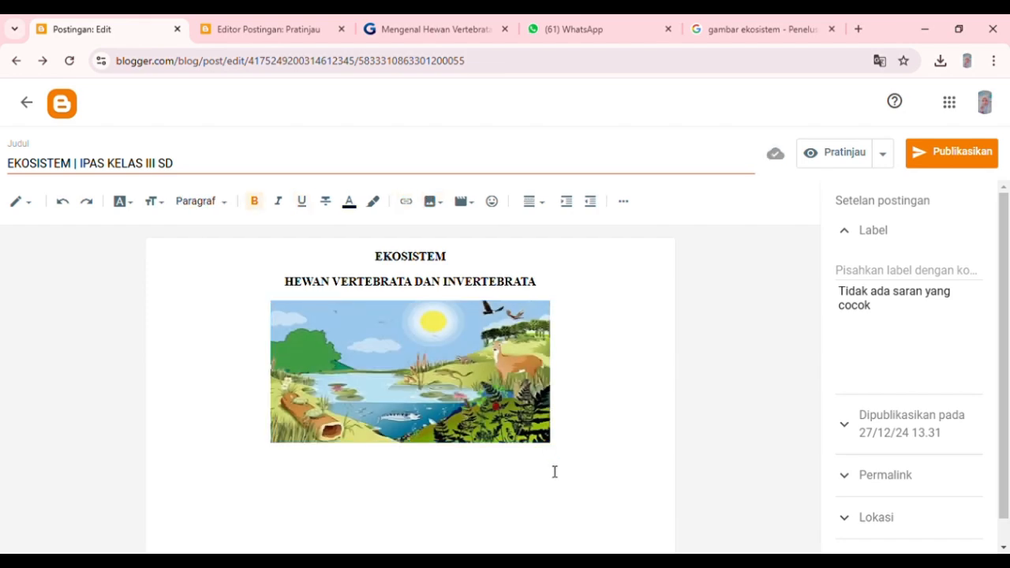
pyautogui.click(523, 426)
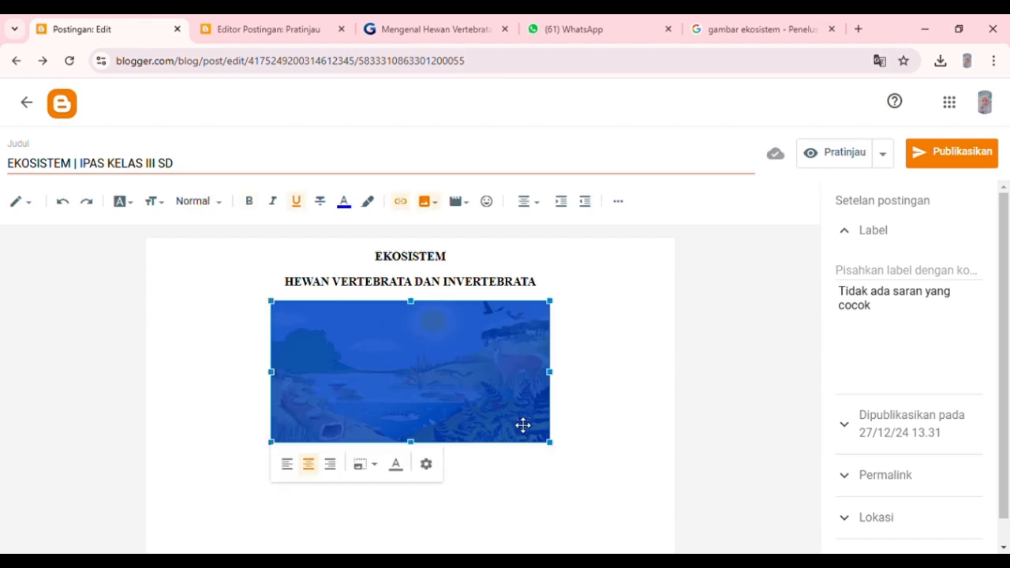
# Write a section heading starting with "A. Penger" on the line below the picture.
pyautogui.click(523, 476)
pyautogui.write('A')
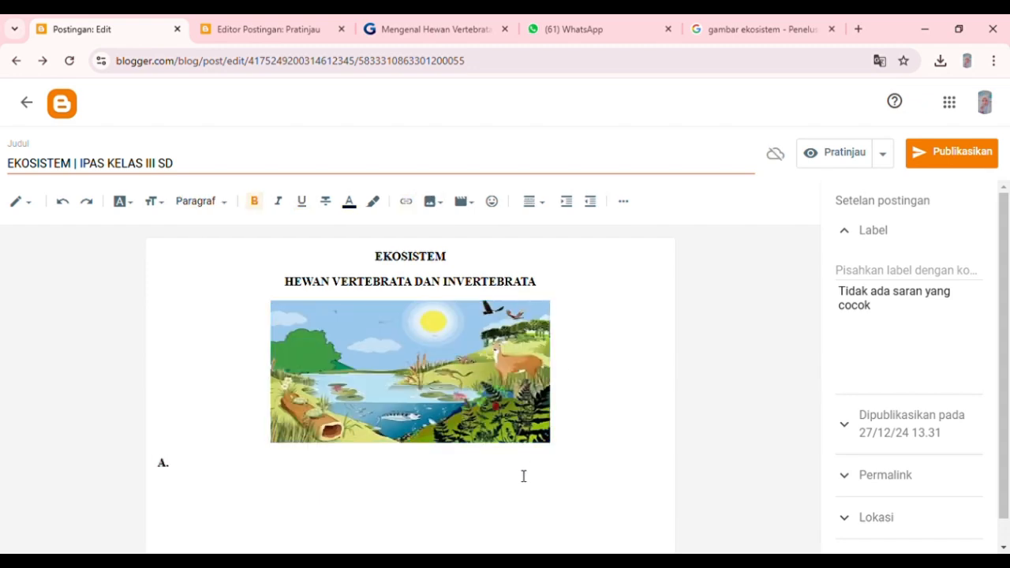
pyautogui.write('. Penger')
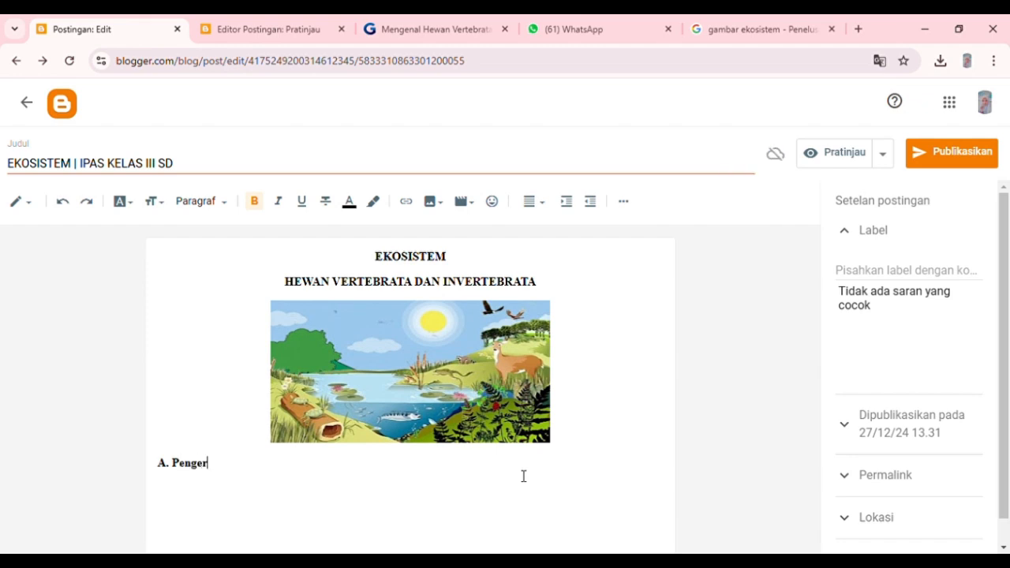
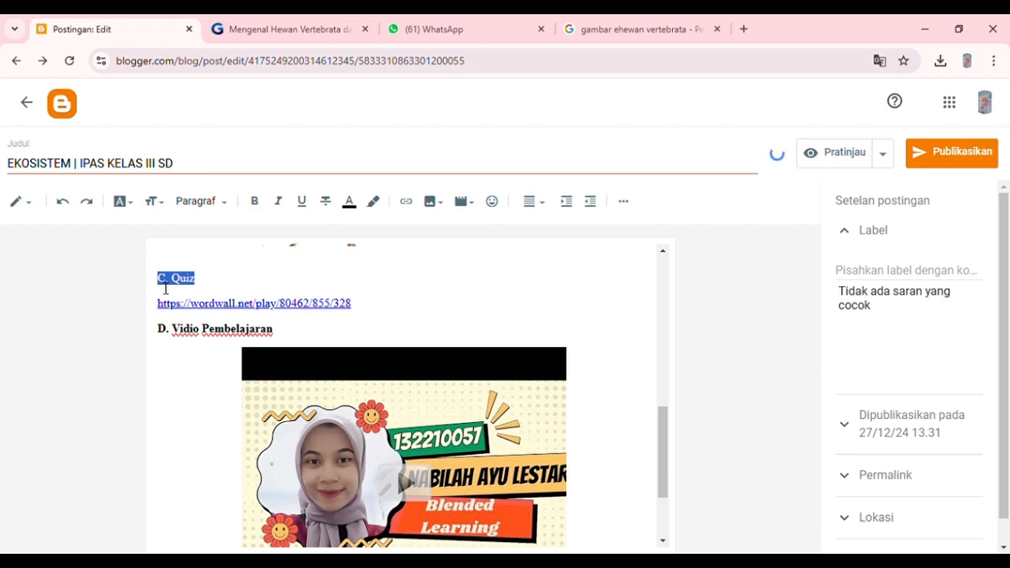
# Write the section heading "E. Materi Pendukung" below the embedded video and start a new line under it.
pyautogui.click(279, 360)
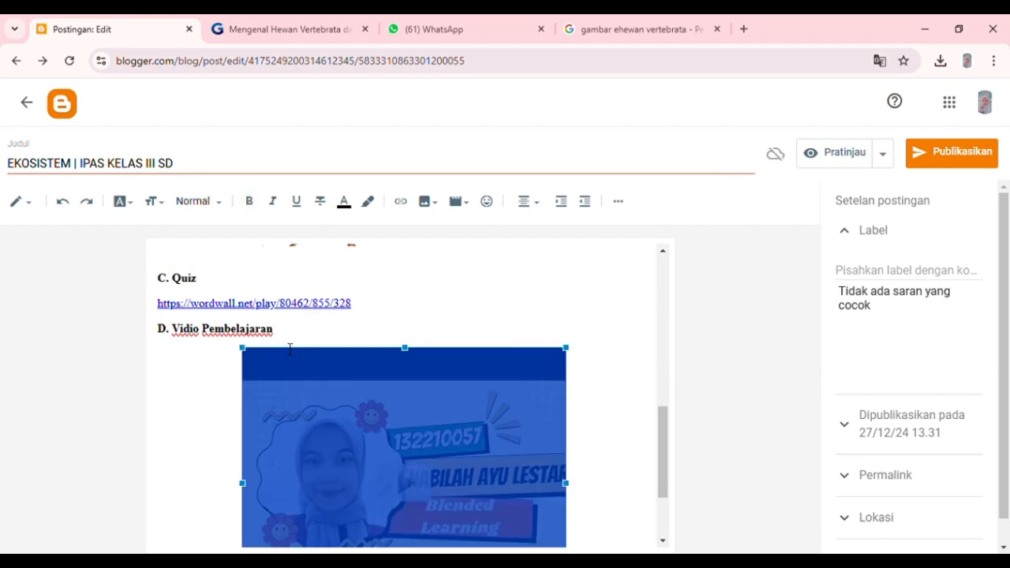
pyautogui.scroll(-3, 290, 348)
pyautogui.click(315, 524)
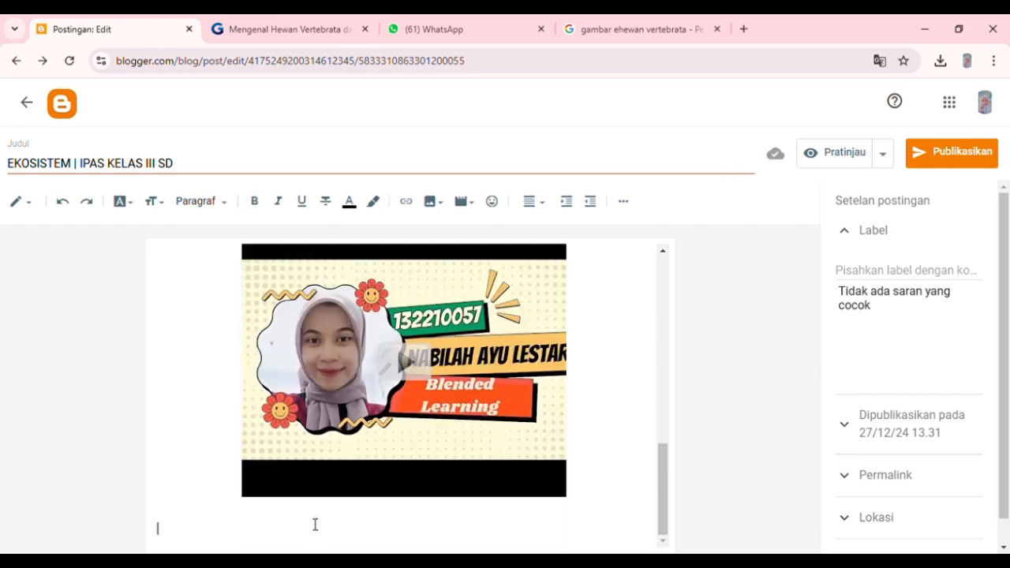
pyautogui.write('d')
pyautogui.scroll(2, 315, 525)
pyautogui.scroll(-2, 315, 525)
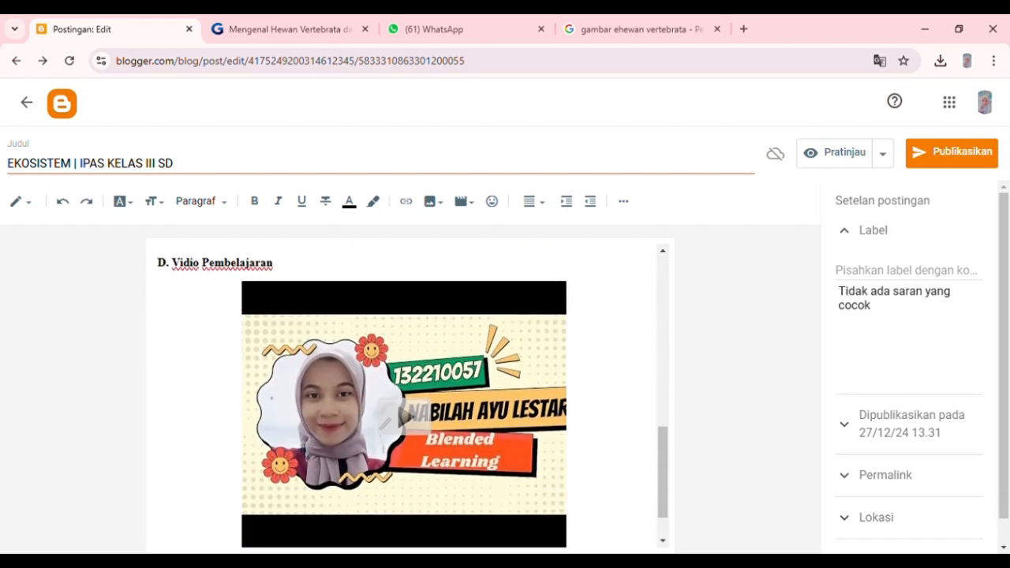
pyautogui.scroll(1, 315, 524)
pyautogui.scroll(-2, 316, 525)
pyautogui.write('E. Referensi')
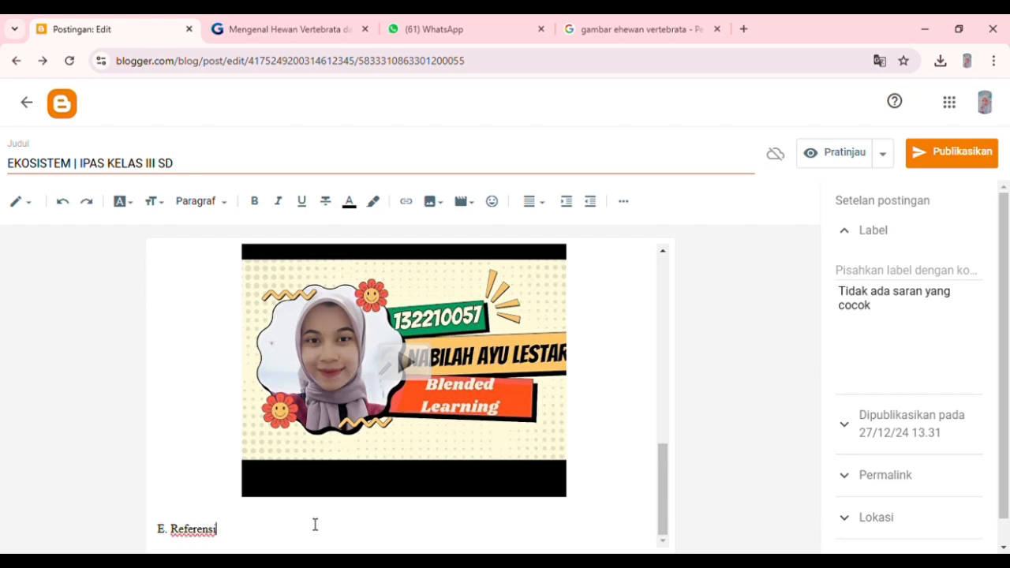
pyautogui.press('BackSpace')
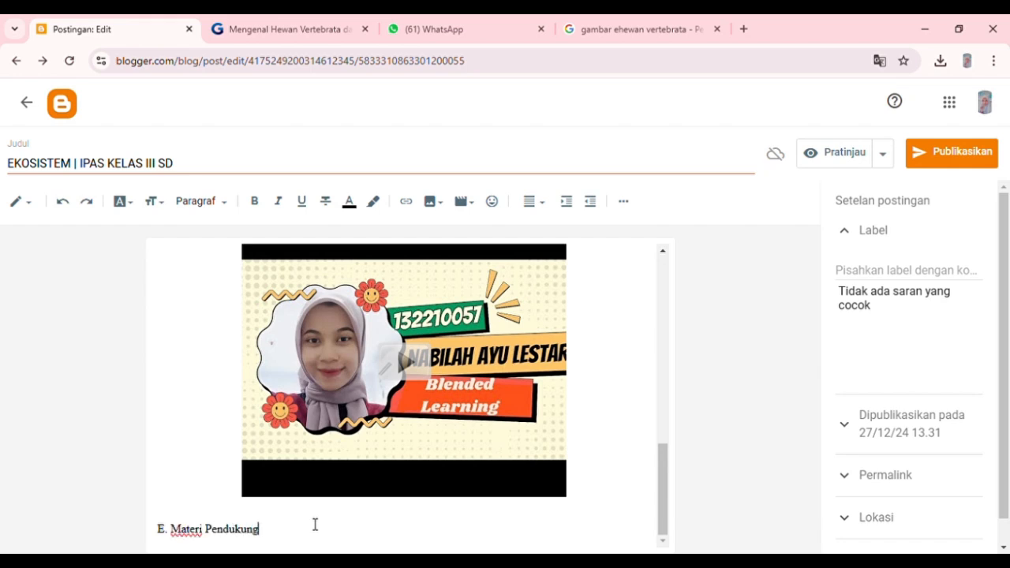
pyautogui.write('Pendukung')
pyautogui.press('Return')
# Switch to the Gramedia article on vertebrate and invertebrate animals, close its advertisement and copy the page address.
pyautogui.click(300, 24)
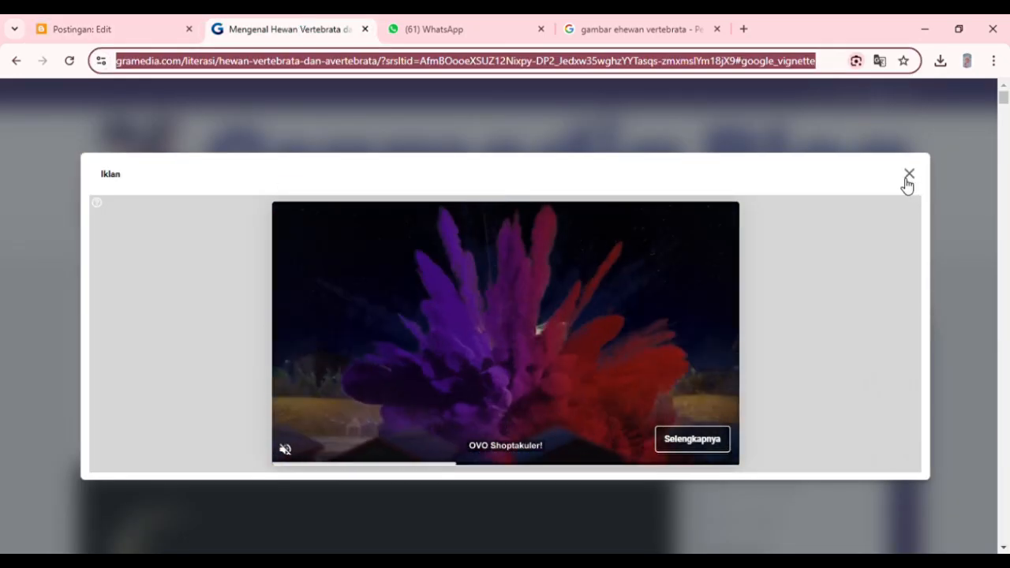
pyautogui.click(912, 176)
pyautogui.scroll(-10, 485, 408)
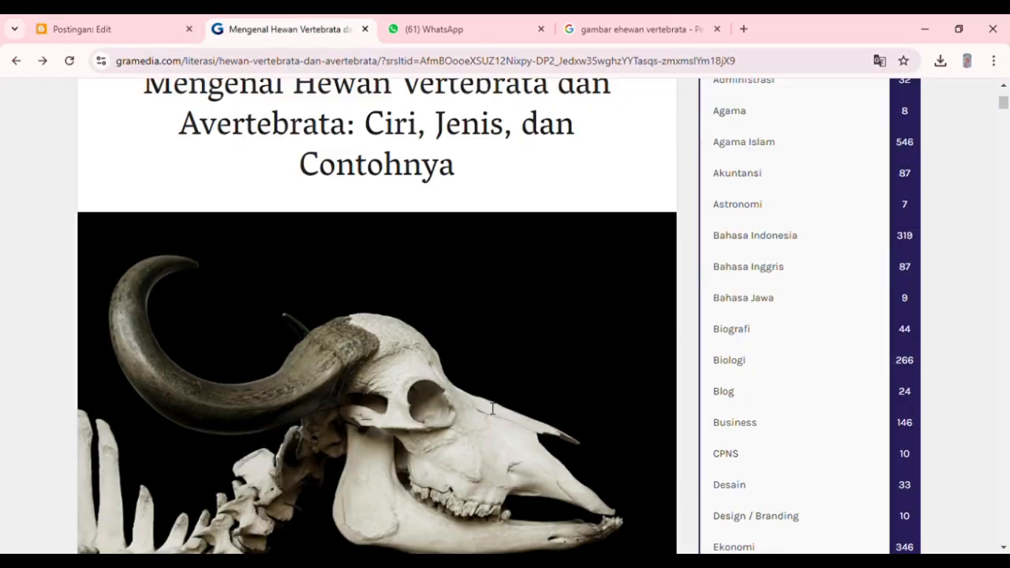
pyautogui.scroll(-7, 486, 408)
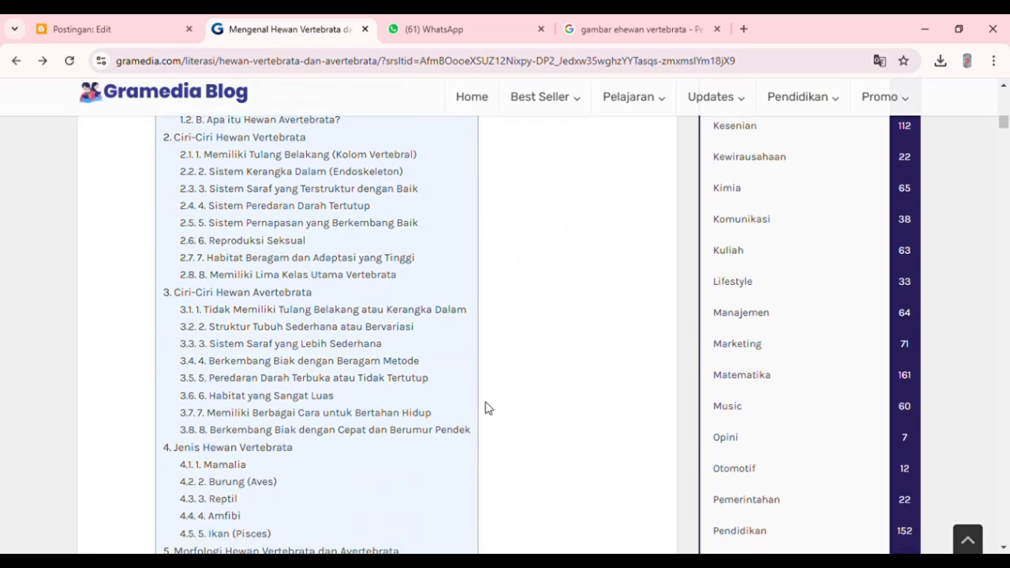
pyautogui.scroll(14, 486, 408)
pyautogui.click(763, 65)
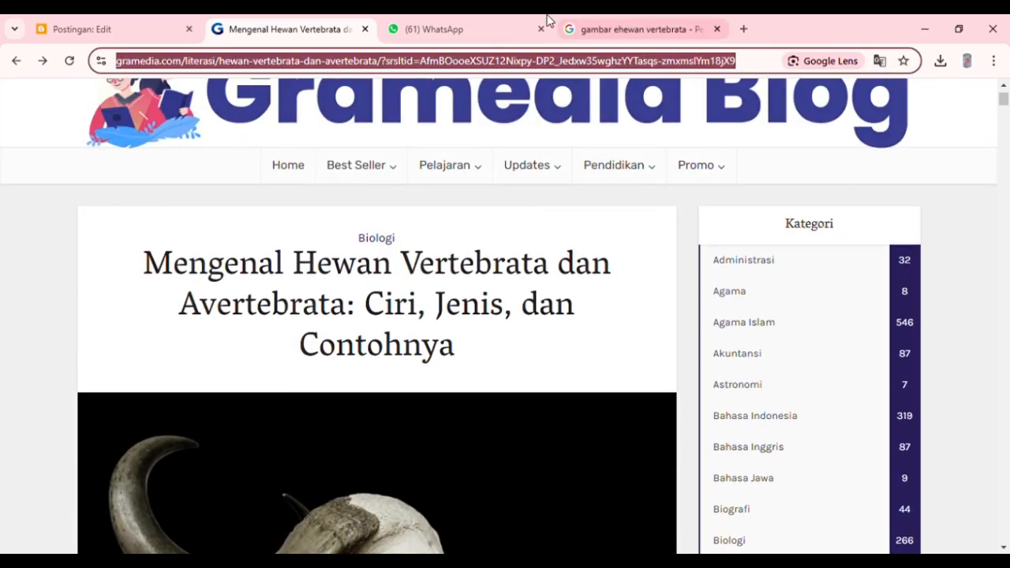
# Back in the post editor, insert the copied Gramedia article link under "E. Materi Pendukung", set to open in a new window.
pyautogui.click(164, 27)
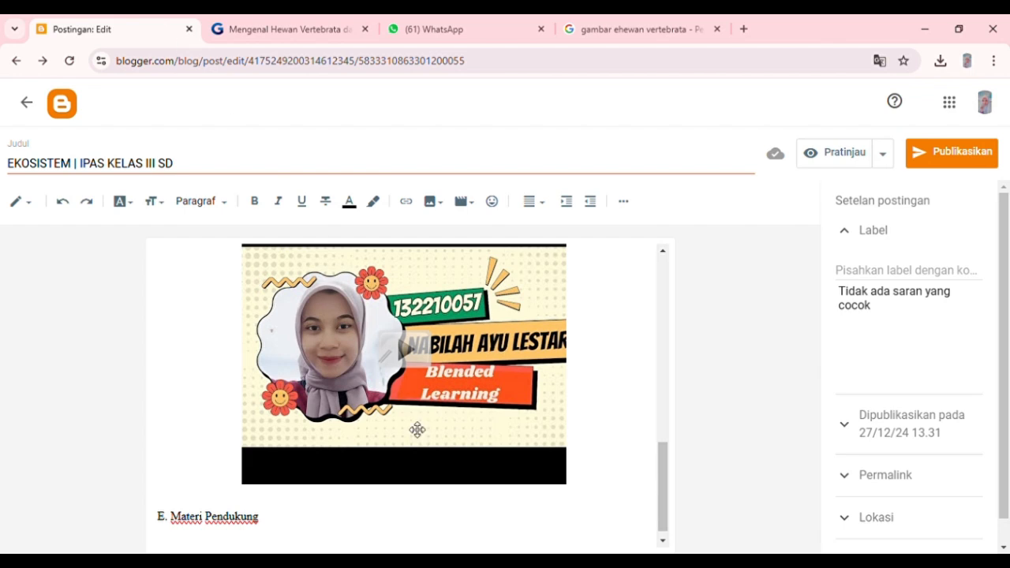
pyautogui.scroll(-1, 418, 428)
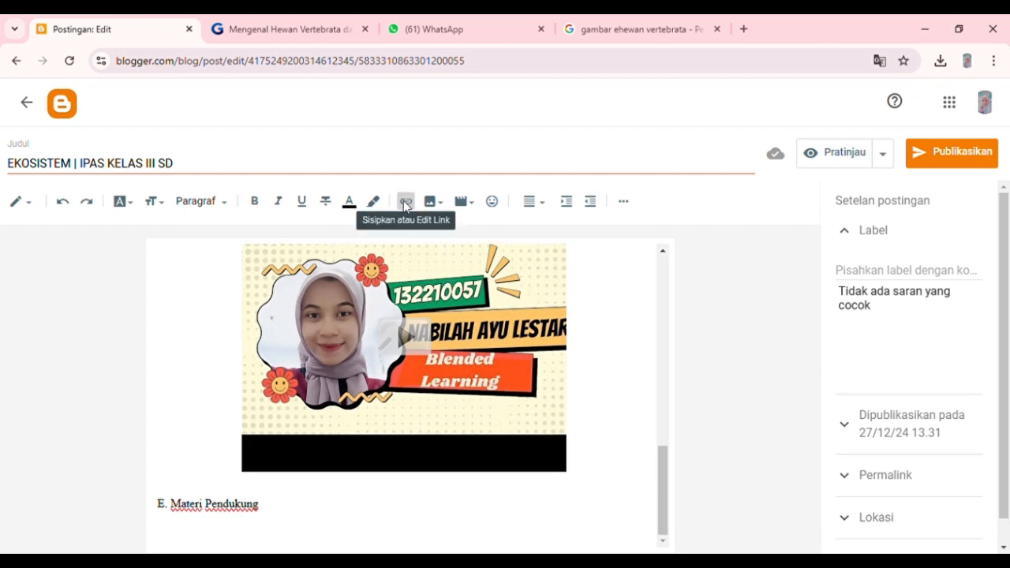
pyautogui.click(406, 203)
pyautogui.click(435, 307)
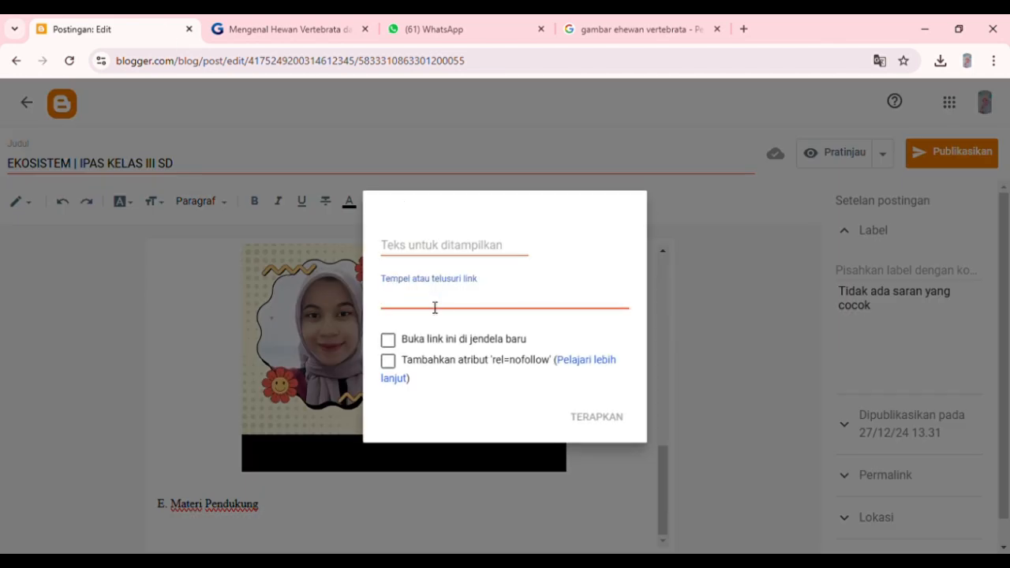
pyautogui.hotkey('ctrl', 'v')
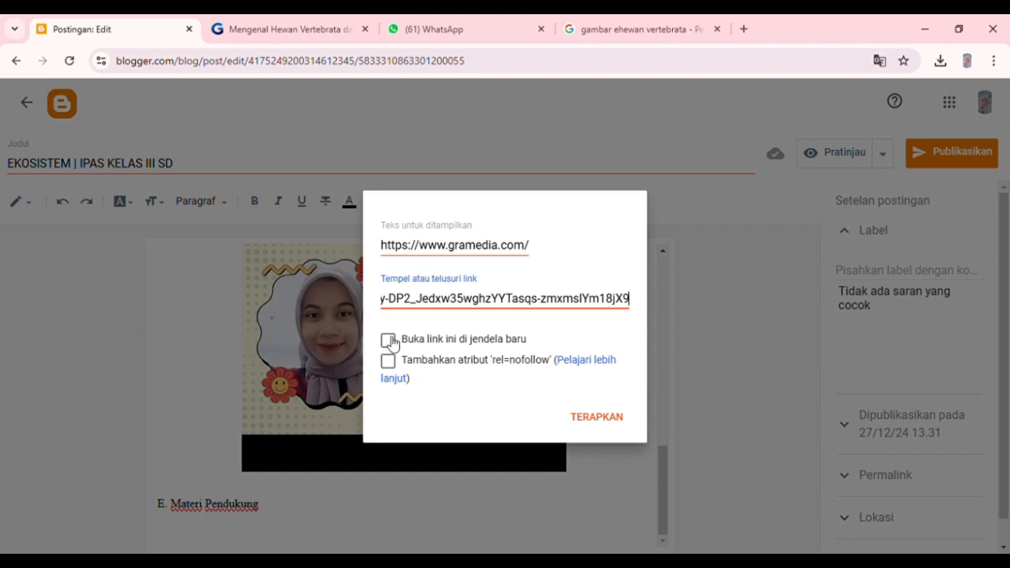
pyautogui.click(387, 339)
pyautogui.click(597, 418)
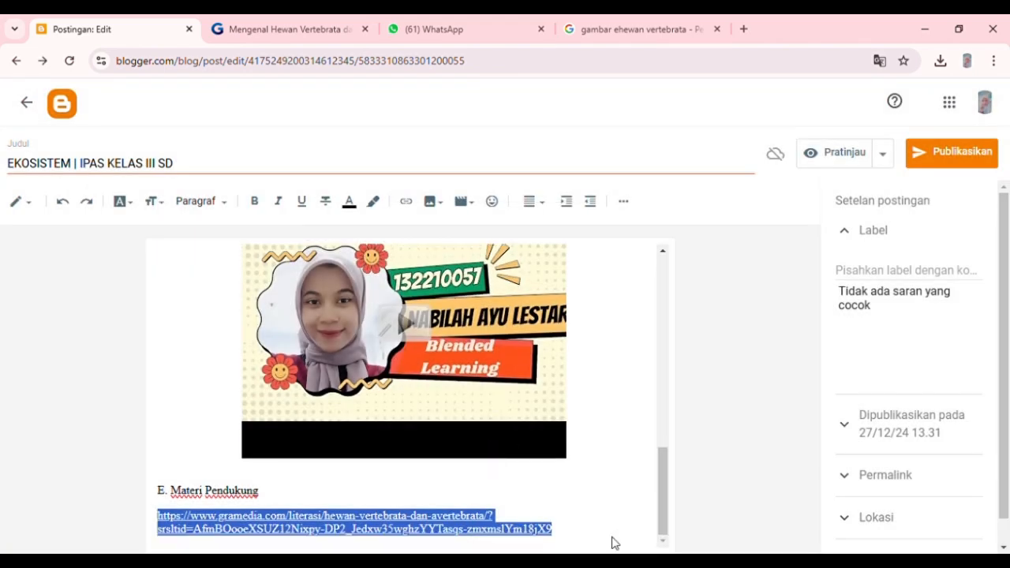
pyautogui.click(614, 542)
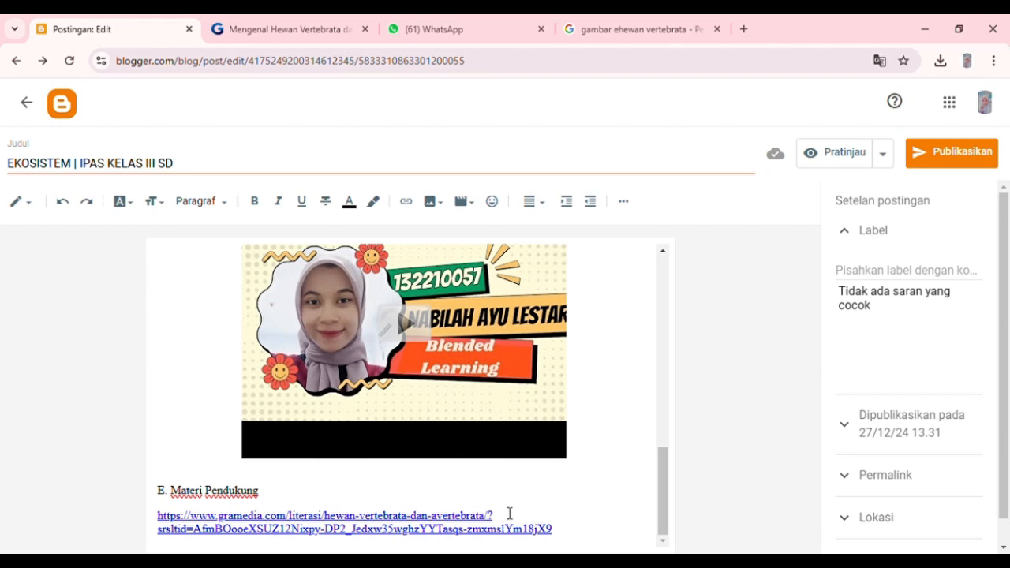
# Make the "E. Materi Pendukung" heading bold and publish the post.
pyautogui.moveTo(283, 494); pyautogui.dragTo(157, 493)
pyautogui.click(255, 202)
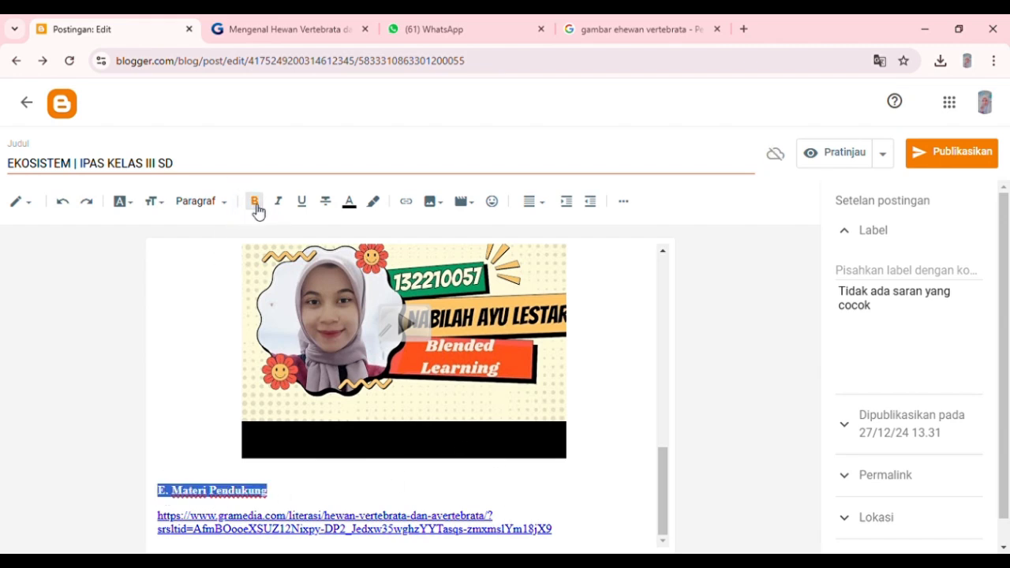
pyautogui.scroll(10, 353, 490)
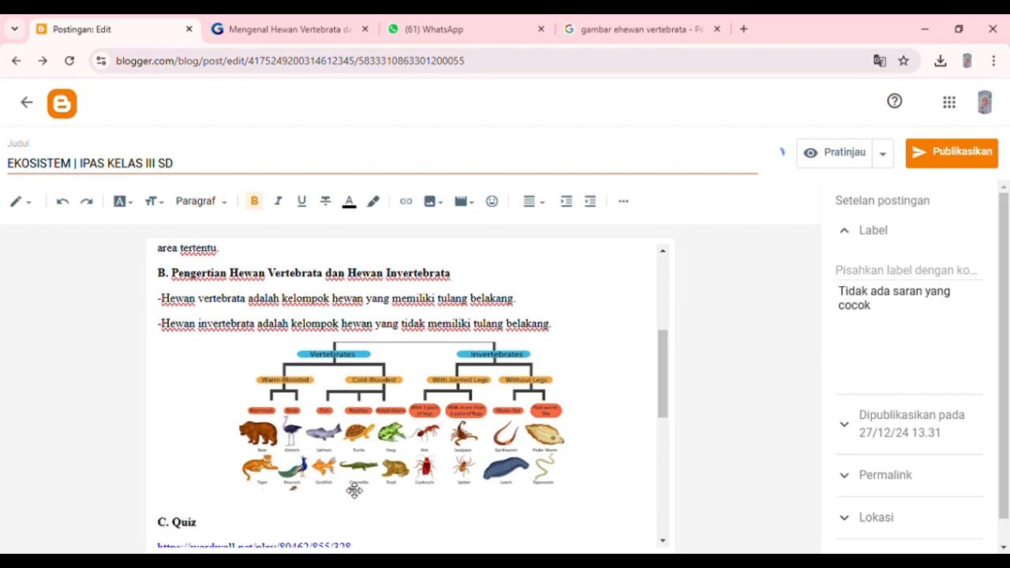
pyautogui.scroll(3, 354, 490)
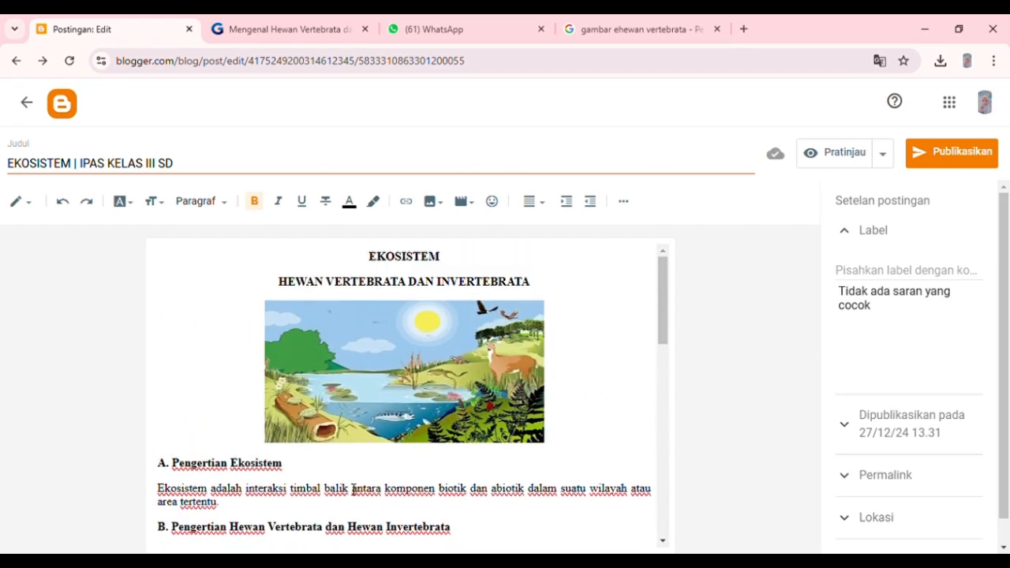
pyautogui.scroll(-13, 353, 490)
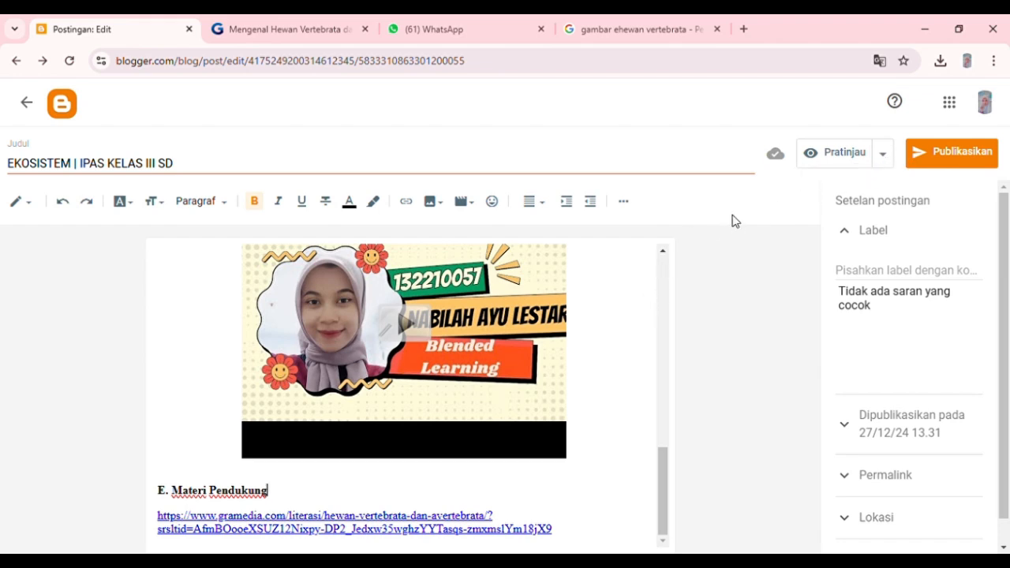
pyautogui.click(950, 164)
pyautogui.click(612, 360)
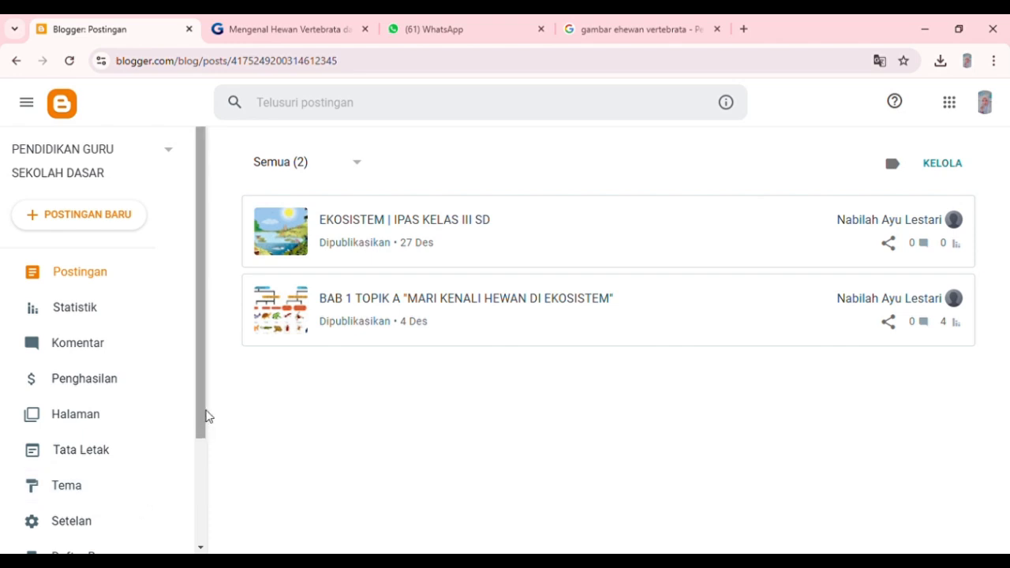
# Open the blog settings and save the blog title as "PENDIDIKAN GURU SEKOLAH DASAR".
pyautogui.moveTo(201, 410); pyautogui.dragTo(210, 432)
pyautogui.click(115, 516)
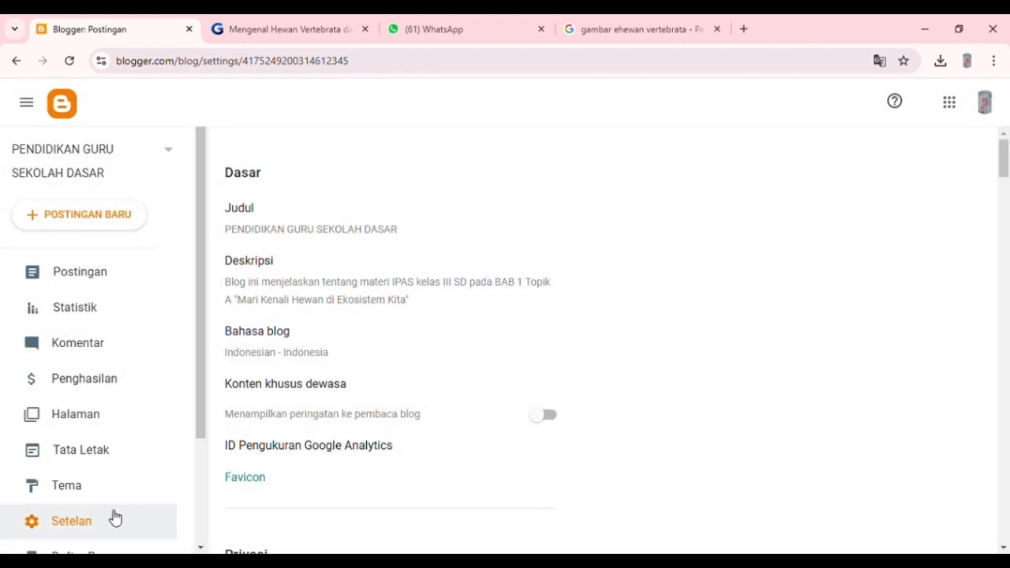
pyautogui.click(391, 223)
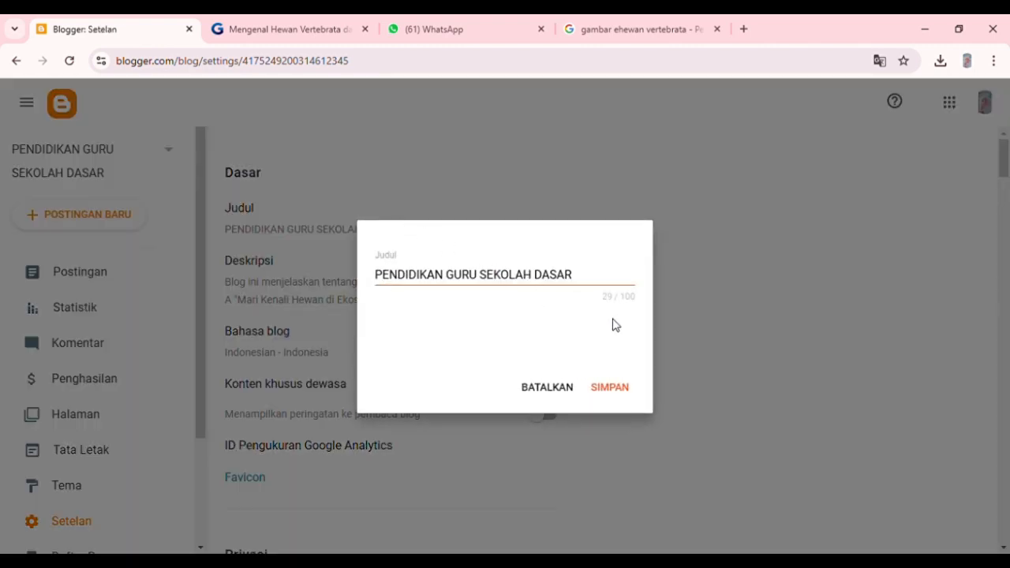
pyautogui.click(589, 283)
pyautogui.moveTo(585, 283); pyautogui.dragTo(370, 290)
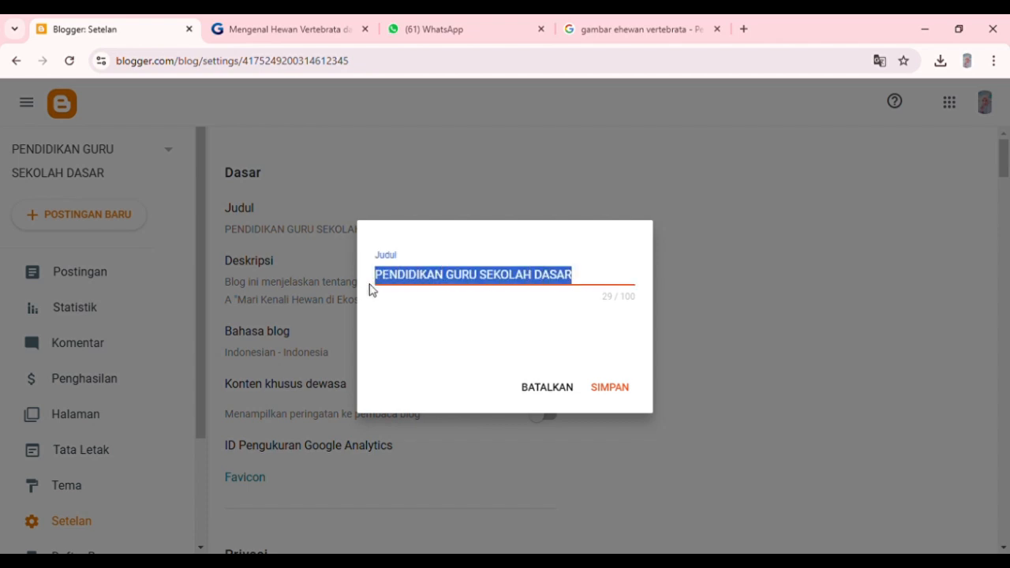
pyautogui.click(612, 388)
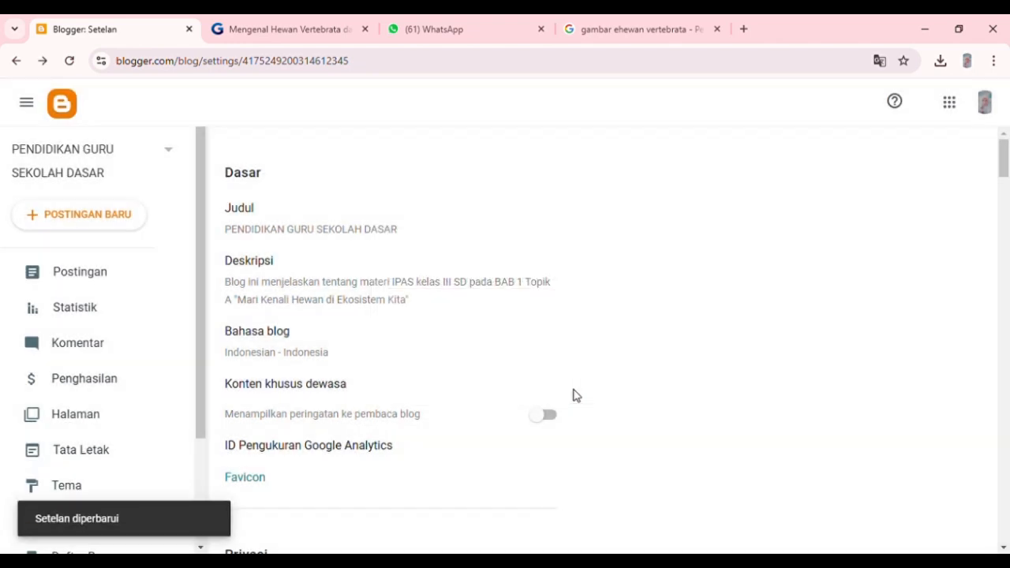
# Save the blog description about the IPAS kelas III SD material, BAB 1 Topik A "Mari Kenali Hewan di Ekosistem Kita".
pyautogui.click(384, 291)
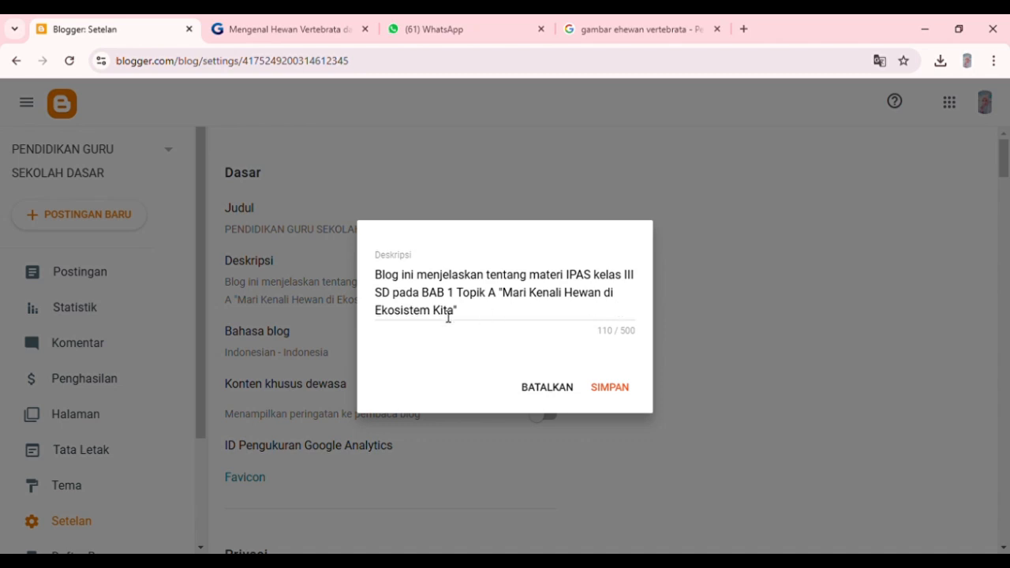
pyautogui.click(600, 388)
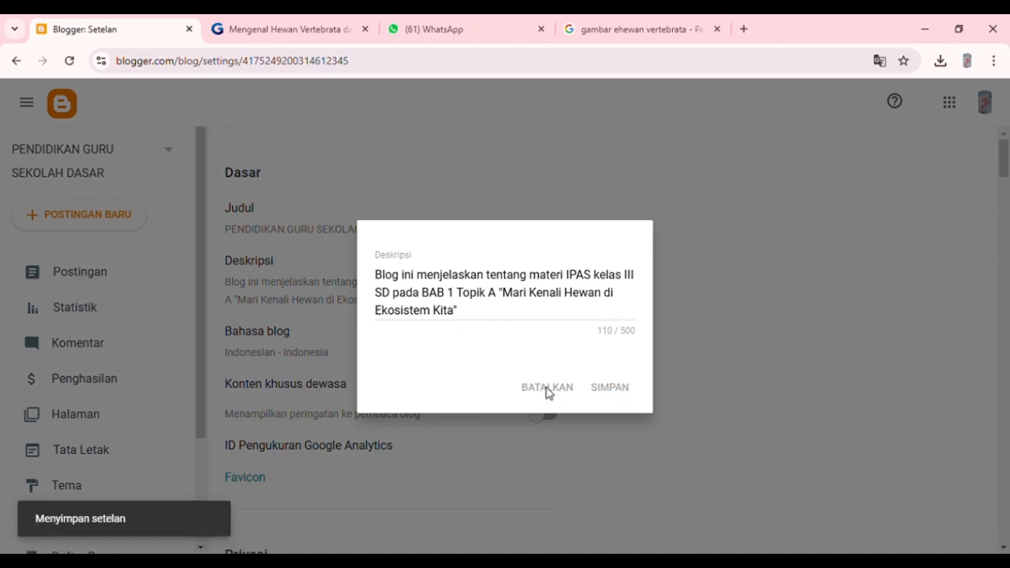
pyautogui.scroll(-2, 295, 446)
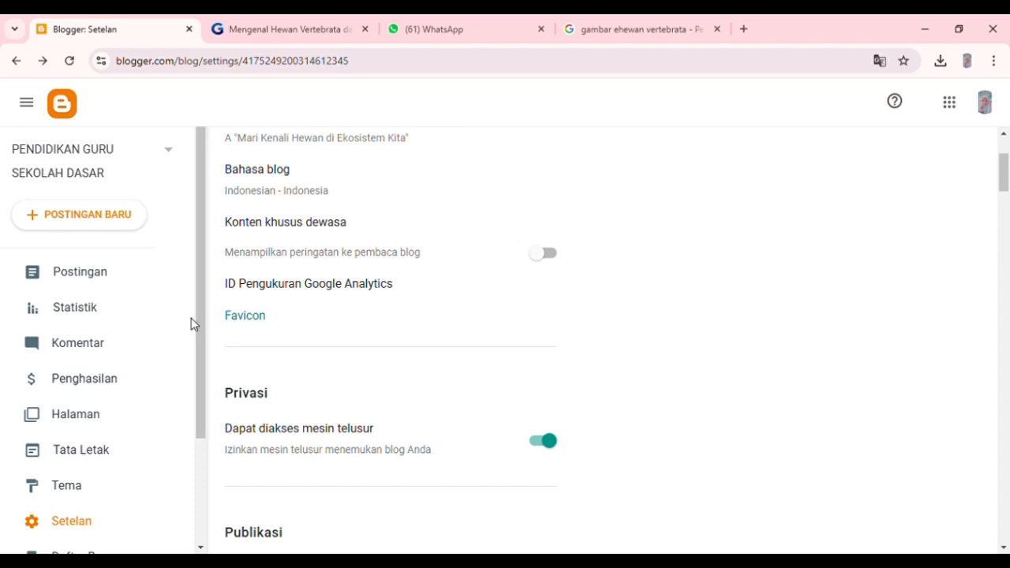
# View the published "EKOSISTEM | IPAS KELAS III SD" post from the posts list and examine its sections, pictures, quiz link, video and supporting material link.
pyautogui.click(116, 266)
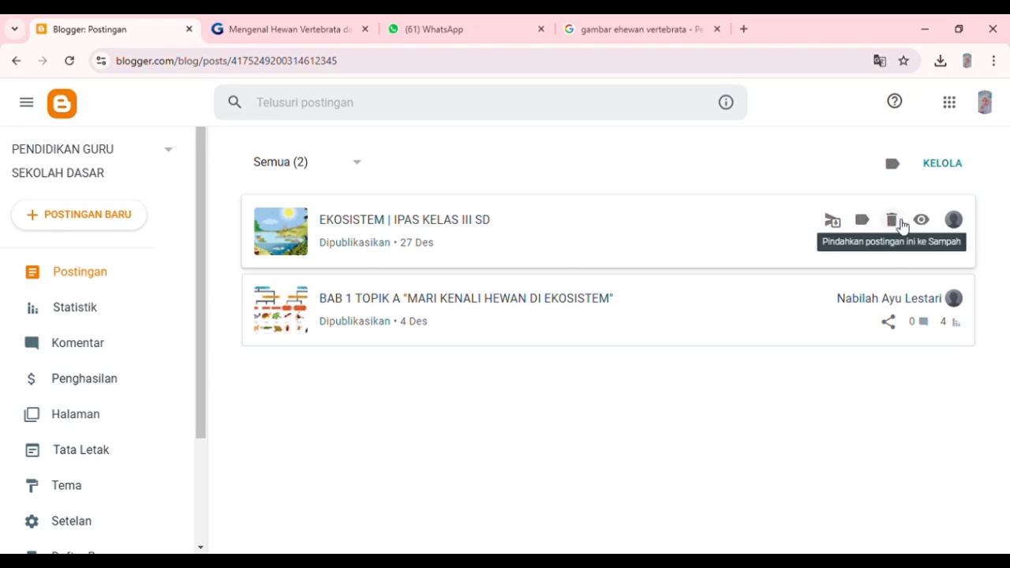
pyautogui.click(922, 222)
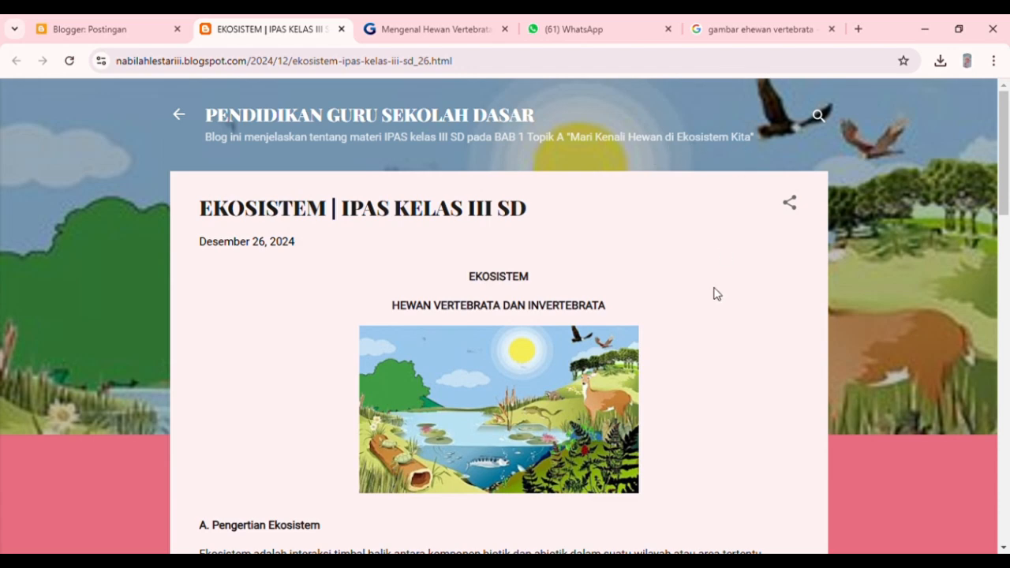
pyautogui.scroll(-4, 717, 293)
pyautogui.scroll(-4, 716, 294)
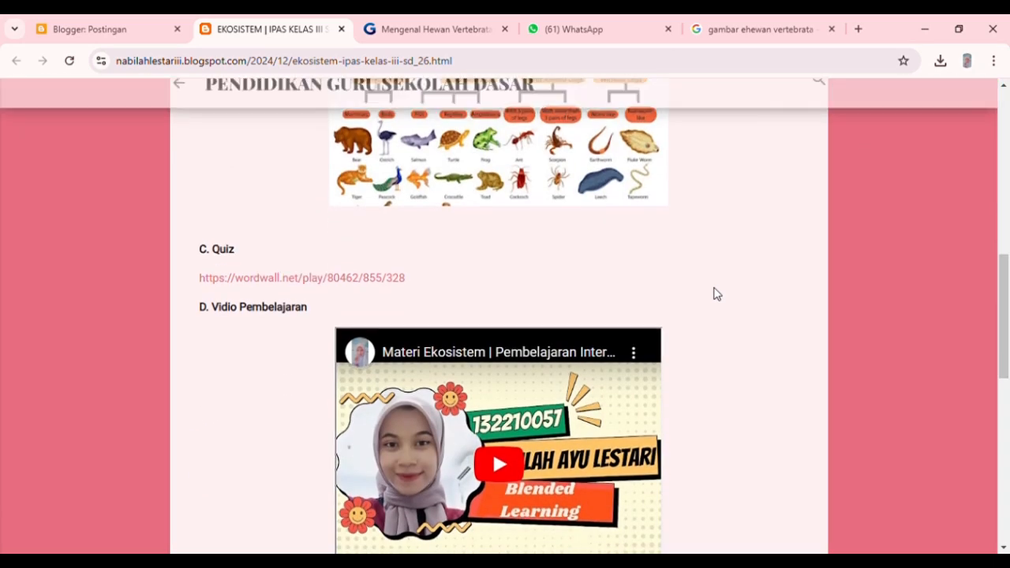
pyautogui.scroll(8, 716, 294)
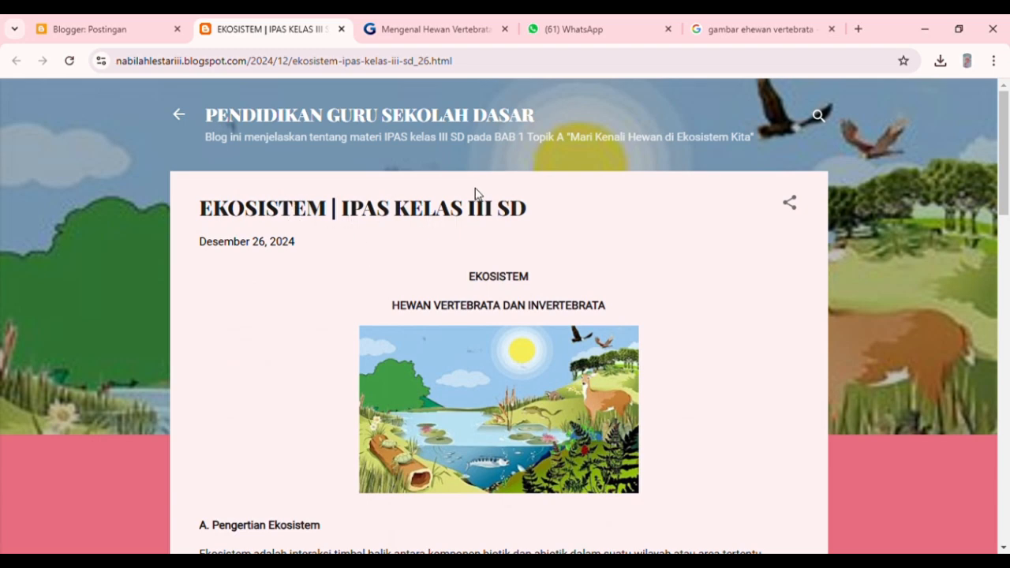
pyautogui.scroll(-2, 444, 345)
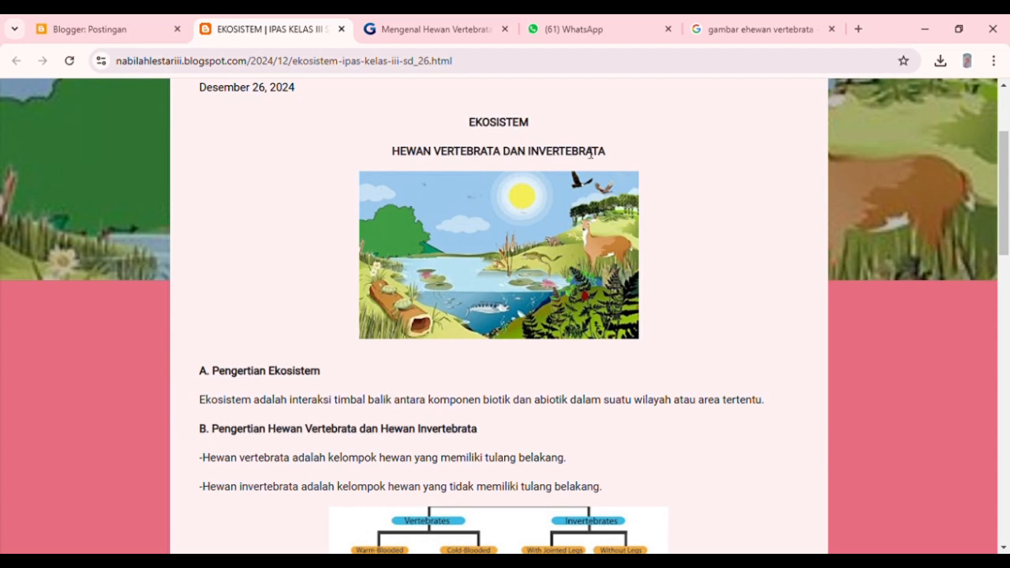
pyautogui.scroll(-2, 460, 368)
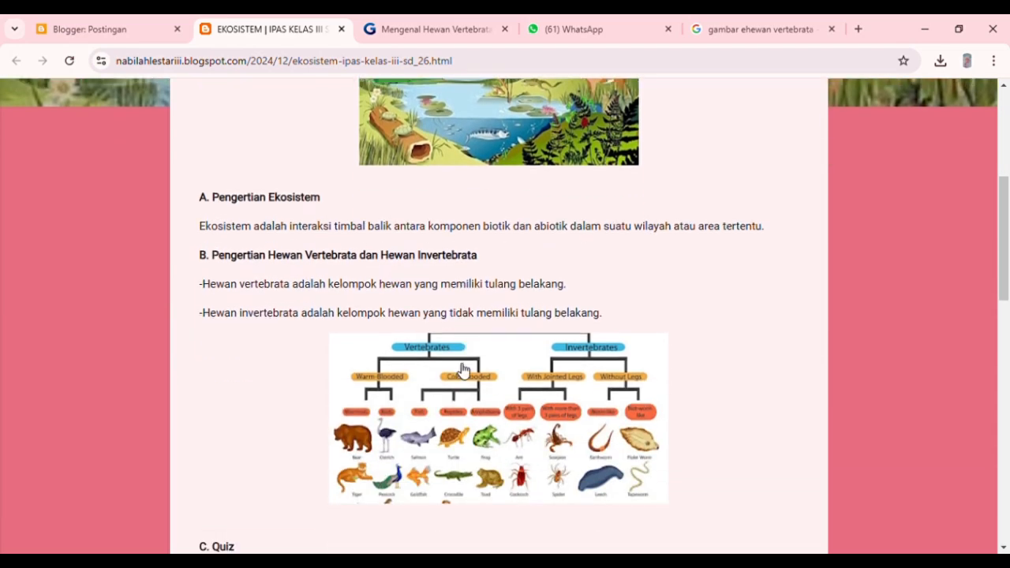
pyautogui.scroll(-4, 447, 369)
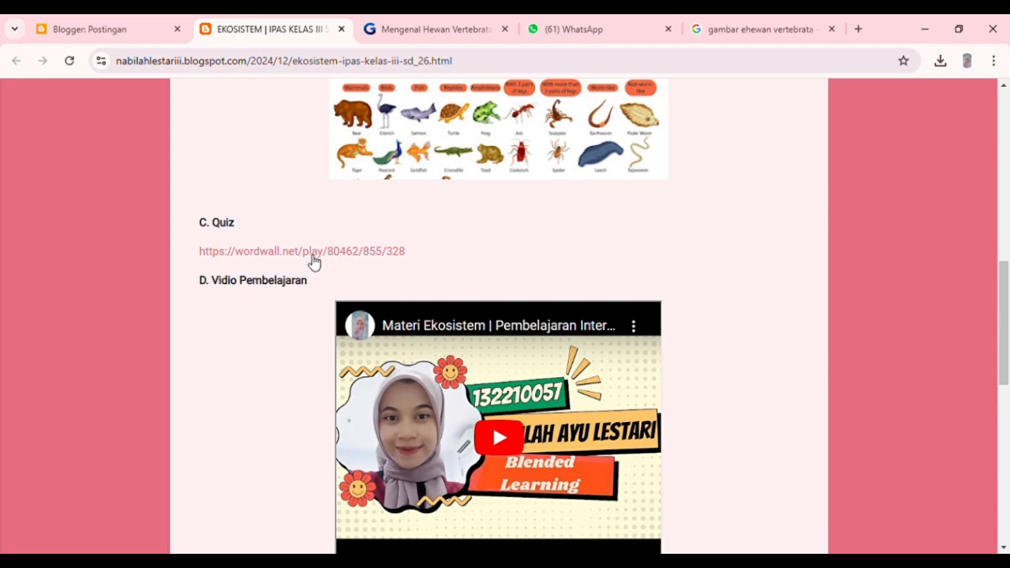
pyautogui.scroll(-4, 317, 257)
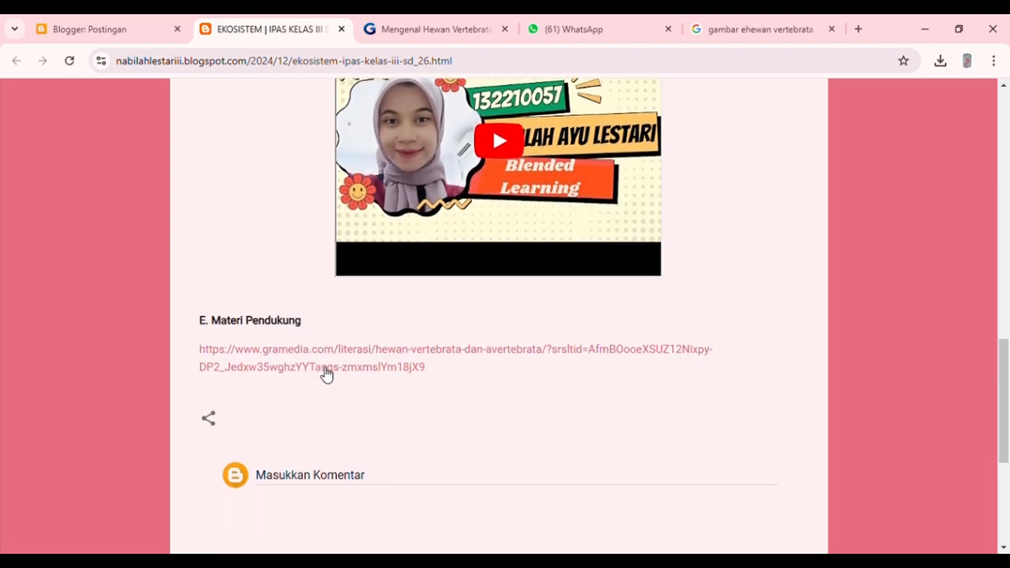
# Return from the published post to the blog dashboard and open the customizer for the Contempo Pink theme.
pyautogui.scroll(2, 327, 373)
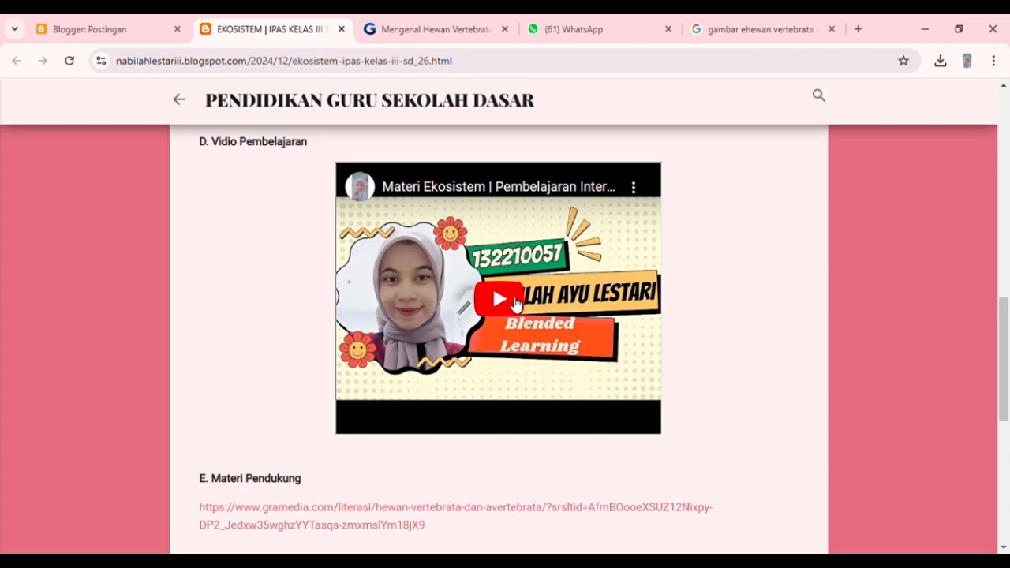
pyautogui.scroll(12, 517, 304)
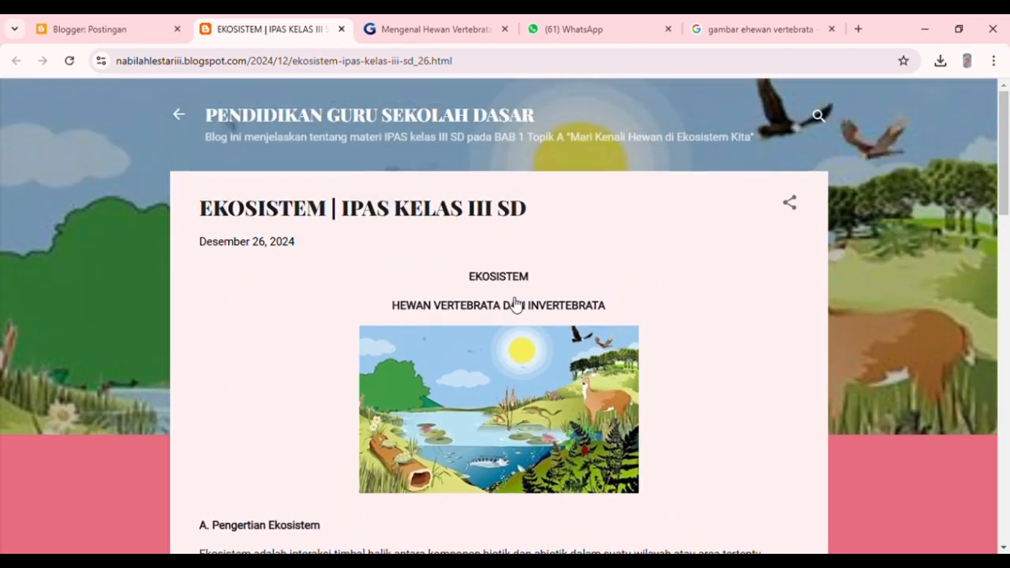
pyautogui.click(113, 26)
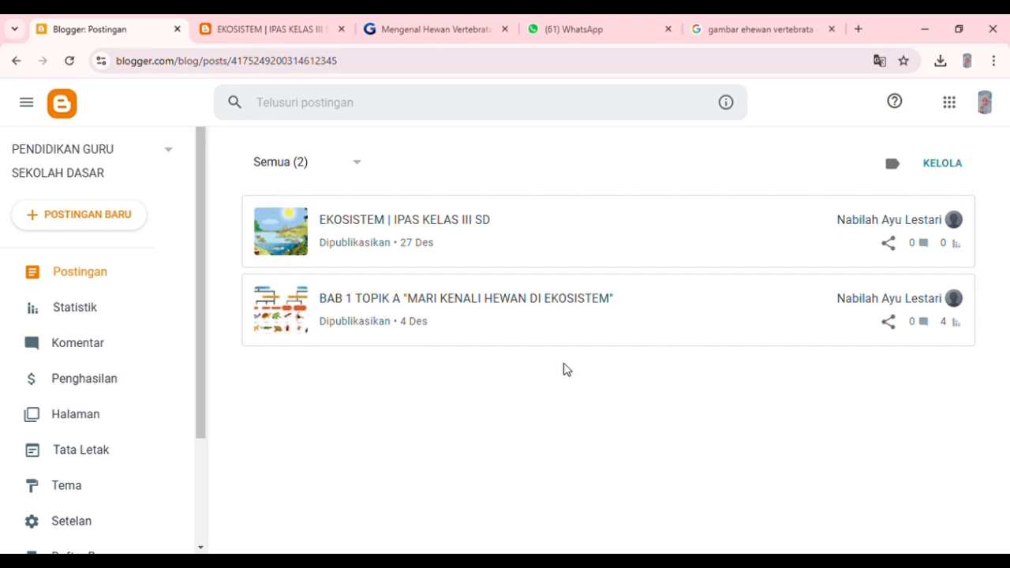
pyautogui.click(101, 496)
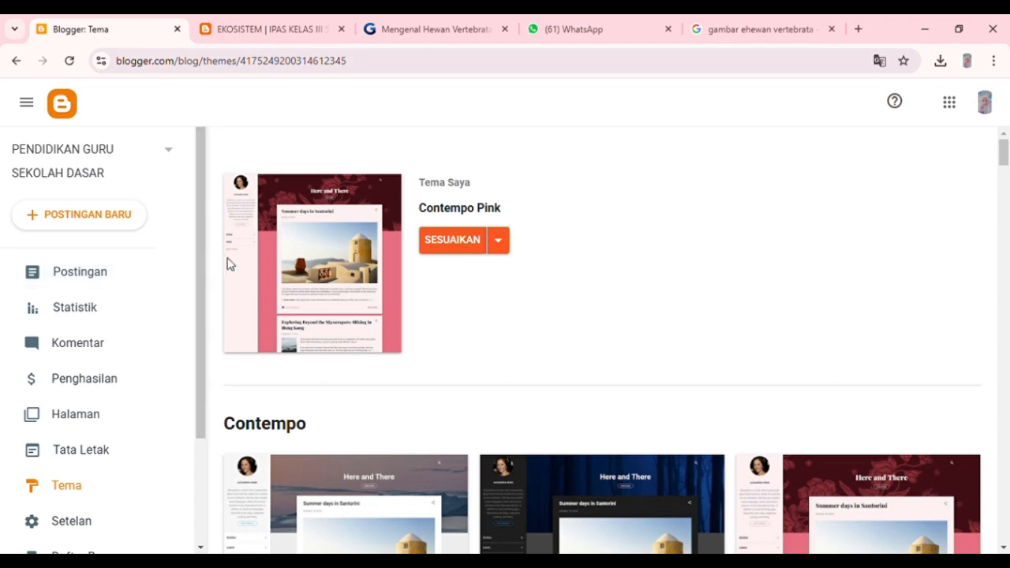
pyautogui.click(469, 243)
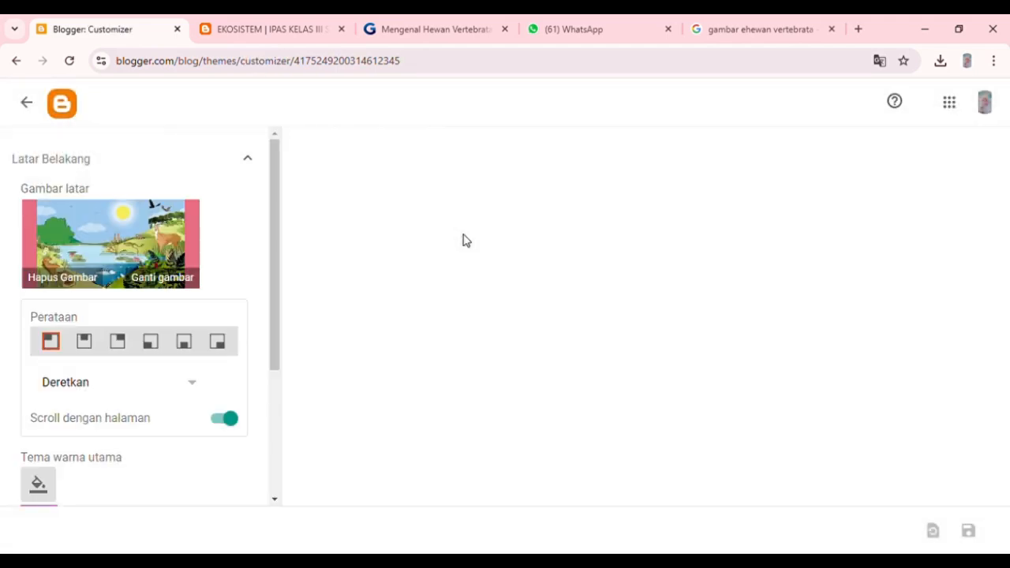
# Examine the blog preview in the theme customizer, from the header background through both posts to the footer.
pyautogui.scroll(-8, 463, 239)
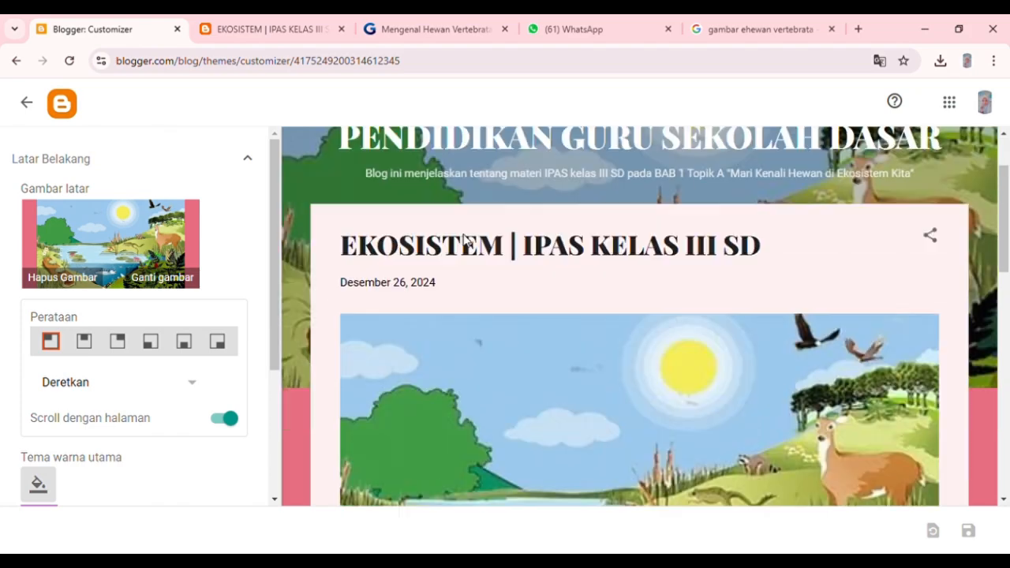
pyautogui.scroll(-3, 464, 239)
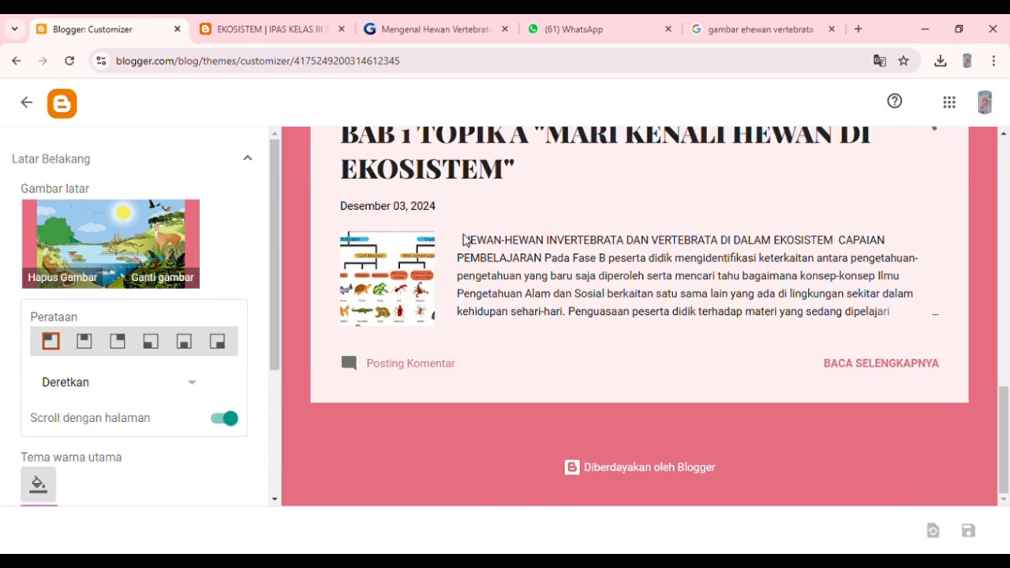
pyautogui.scroll(10, 463, 239)
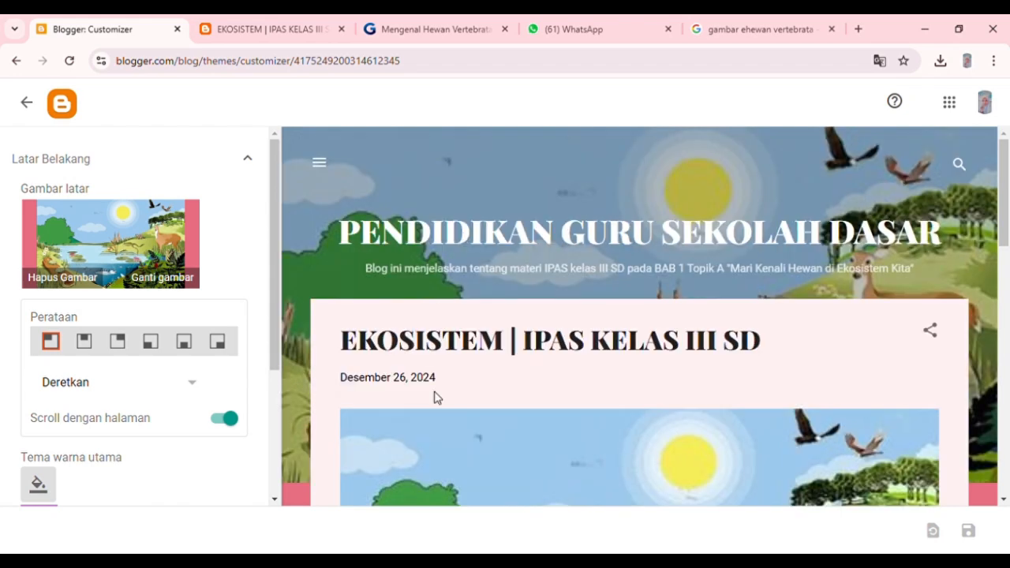
pyautogui.scroll(-10, 434, 397)
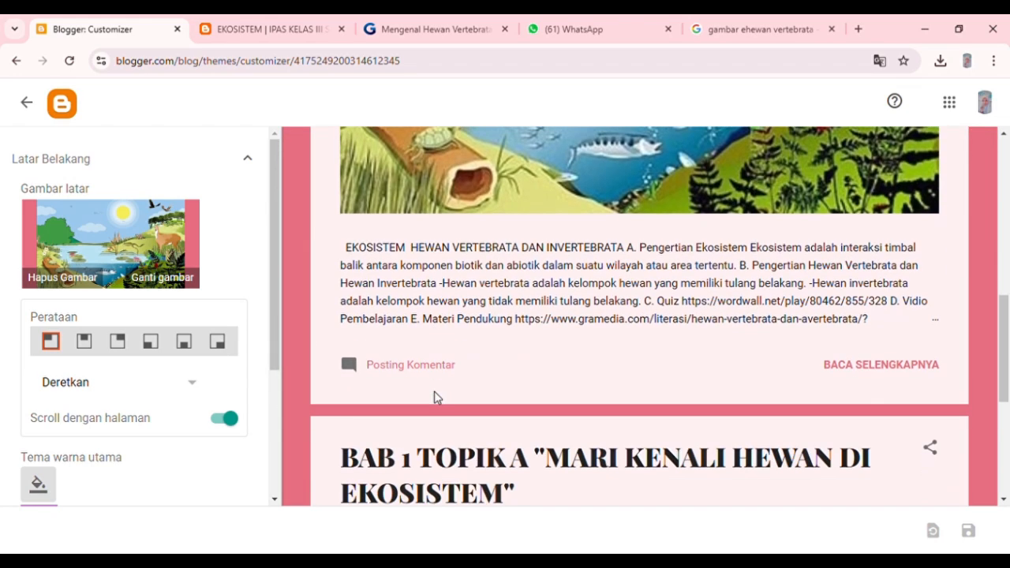
pyautogui.scroll(-2, 435, 397)
pyautogui.scroll(5, 435, 396)
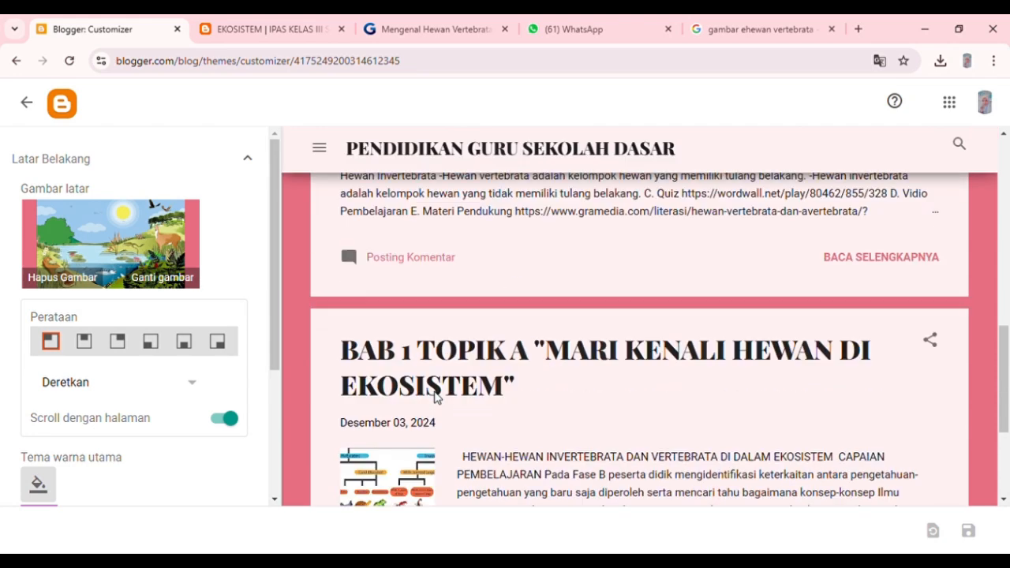
pyautogui.scroll(5, 434, 397)
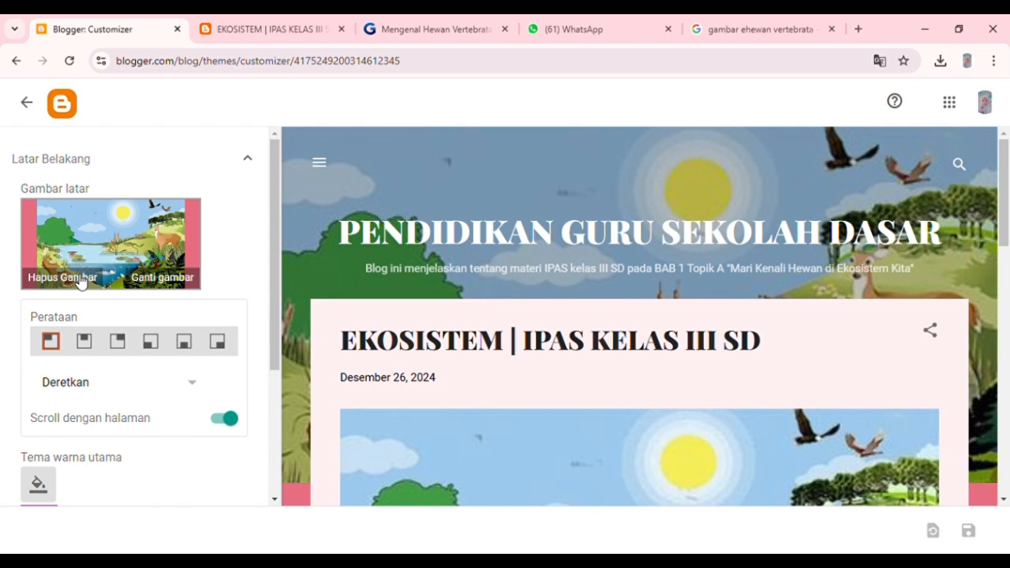
# Browse the ready-made background image categories and look over the remaining customizer settings.
pyautogui.click(129, 281)
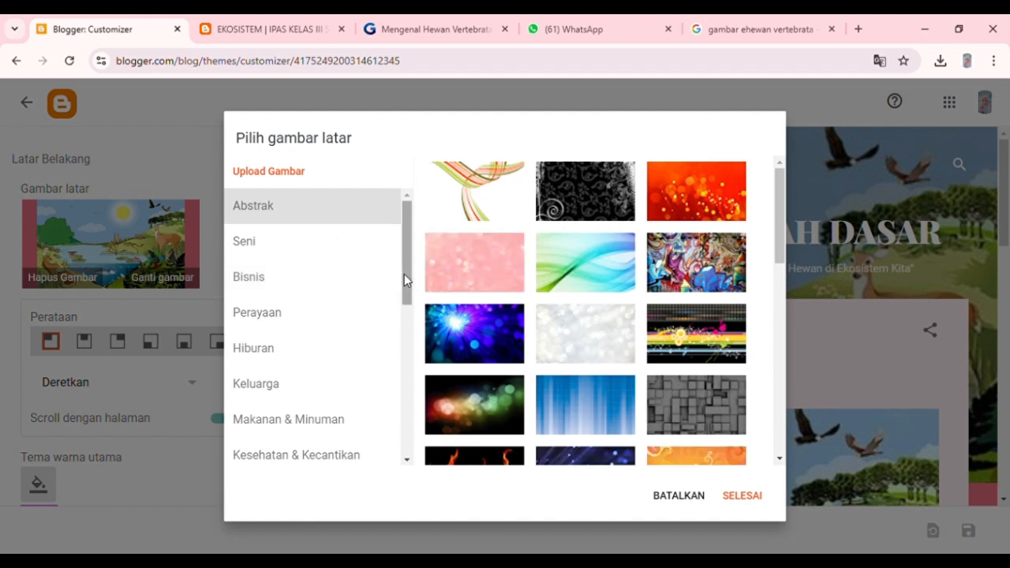
pyautogui.scroll(-2, 351, 429)
pyautogui.scroll(-4, 352, 428)
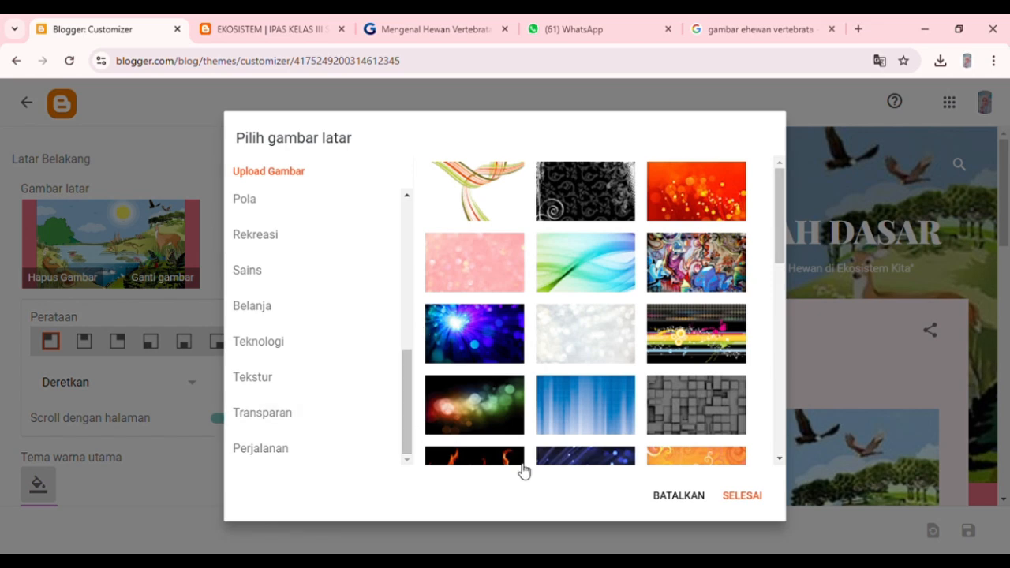
pyautogui.click(749, 501)
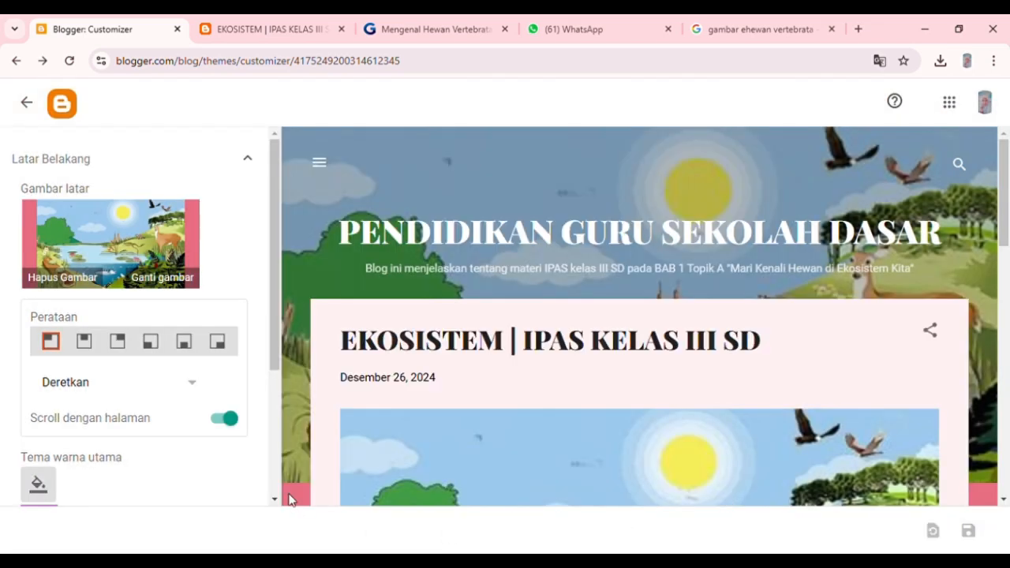
pyautogui.scroll(-3, 170, 456)
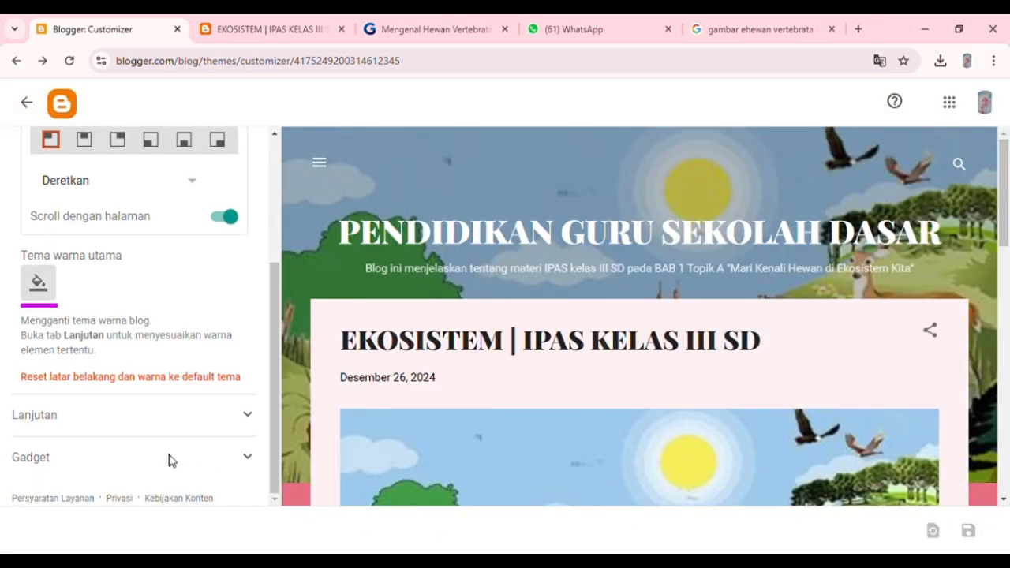
pyautogui.scroll(3, 170, 458)
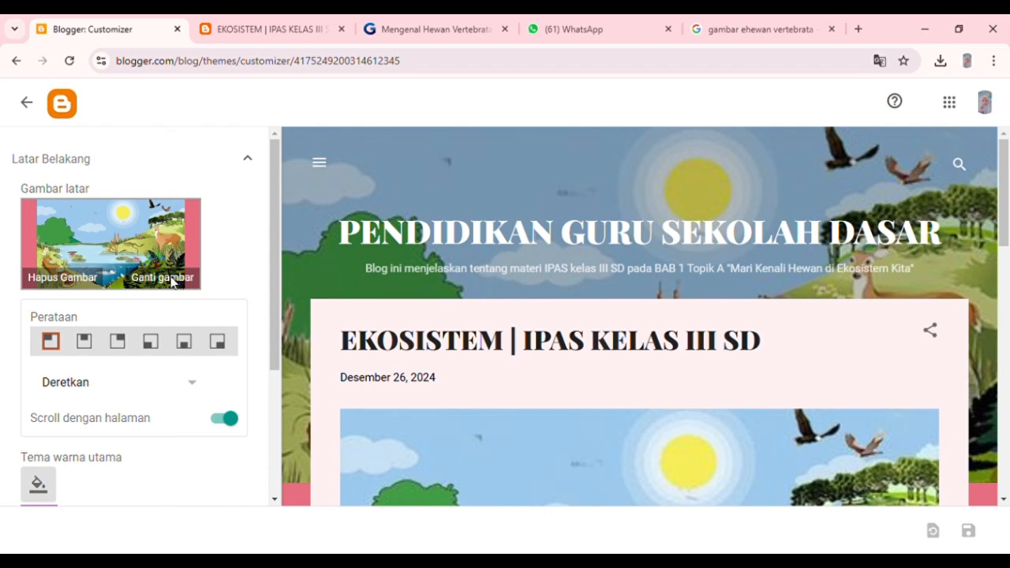
# Upload the ecosystem illustration as the blog's background image and apply it.
pyautogui.click(175, 283)
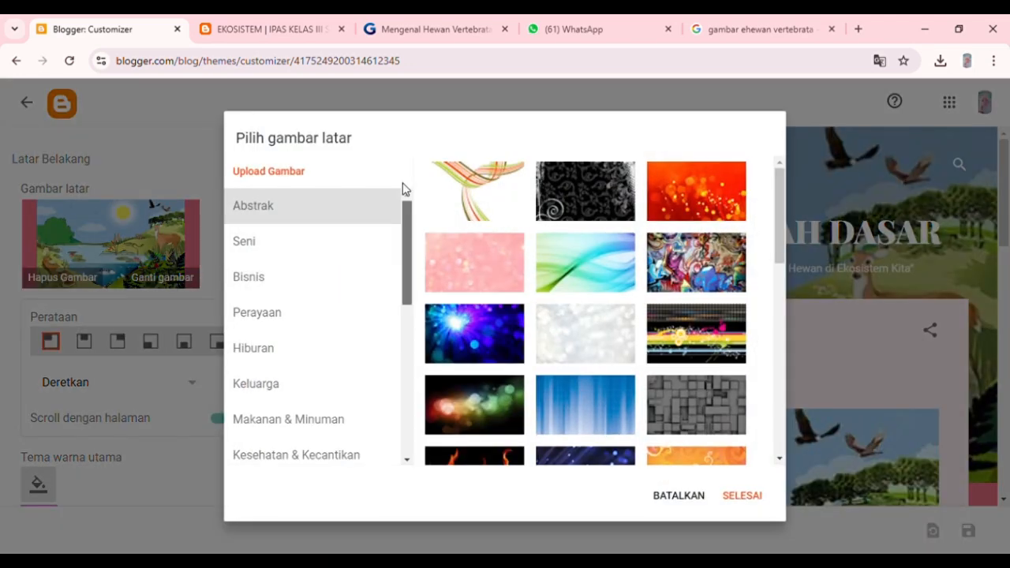
pyautogui.click(280, 173)
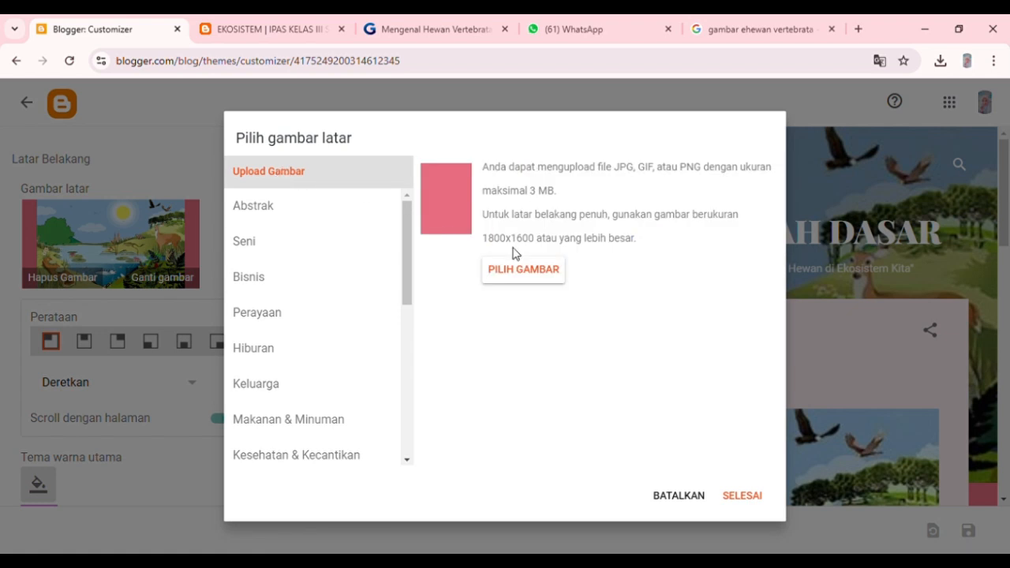
pyautogui.click(533, 271)
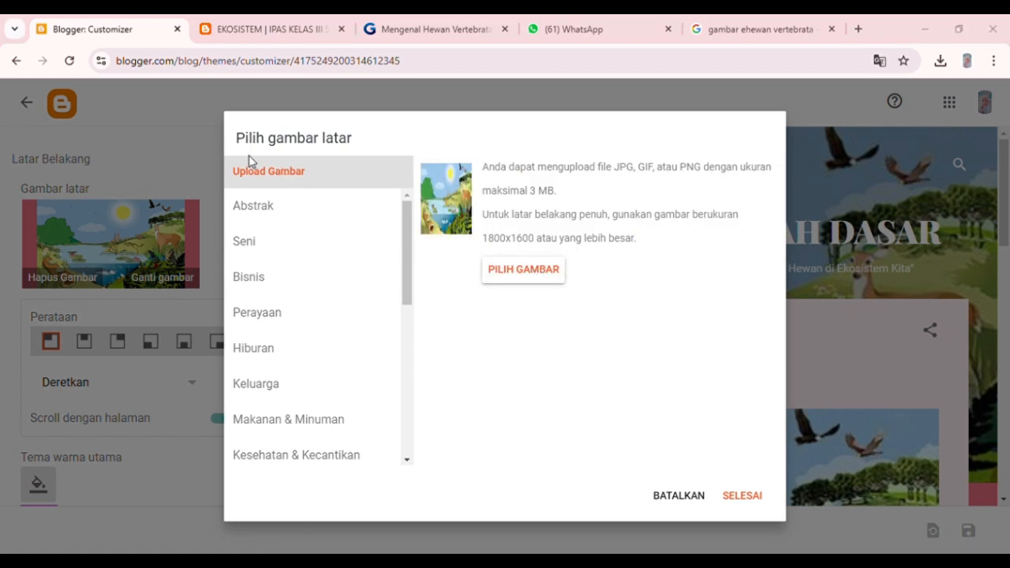
pyautogui.click(871, 540)
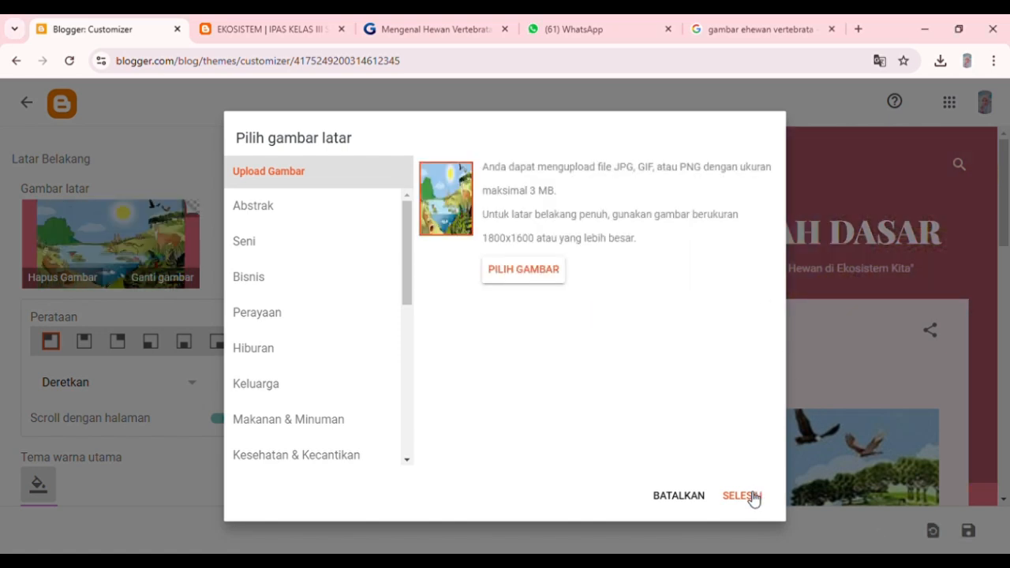
pyautogui.click(741, 496)
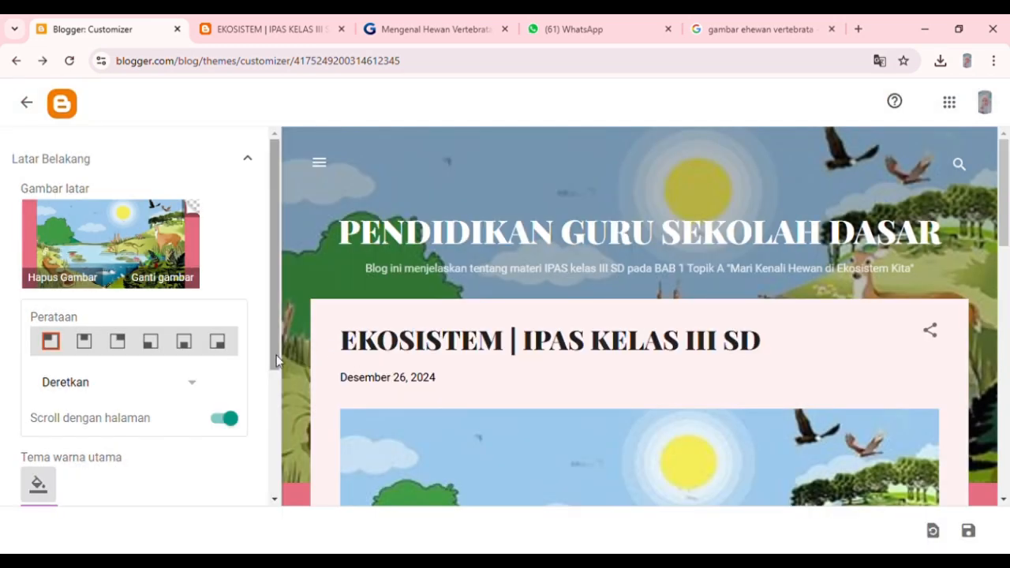
# Check the blog preview with the uploaded background image and save the theme changes.
pyautogui.moveTo(276, 355)
pyautogui.mouseDown()
pyautogui.moveTo(282, 513)
pyautogui.moveTo(270, 355)
pyautogui.mouseUp()
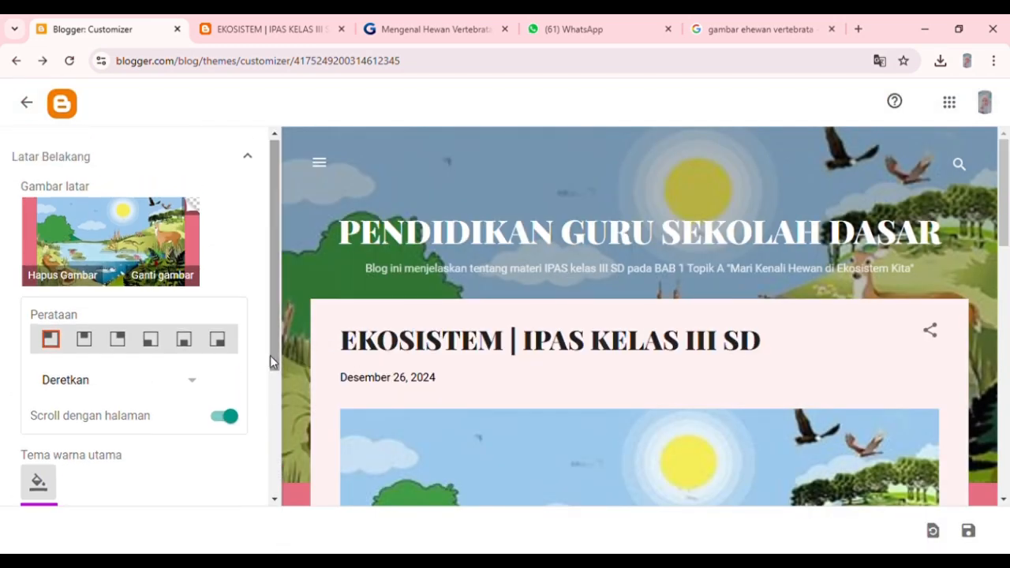
pyautogui.scroll(-5, 635, 239)
pyautogui.scroll(-5, 722, 273)
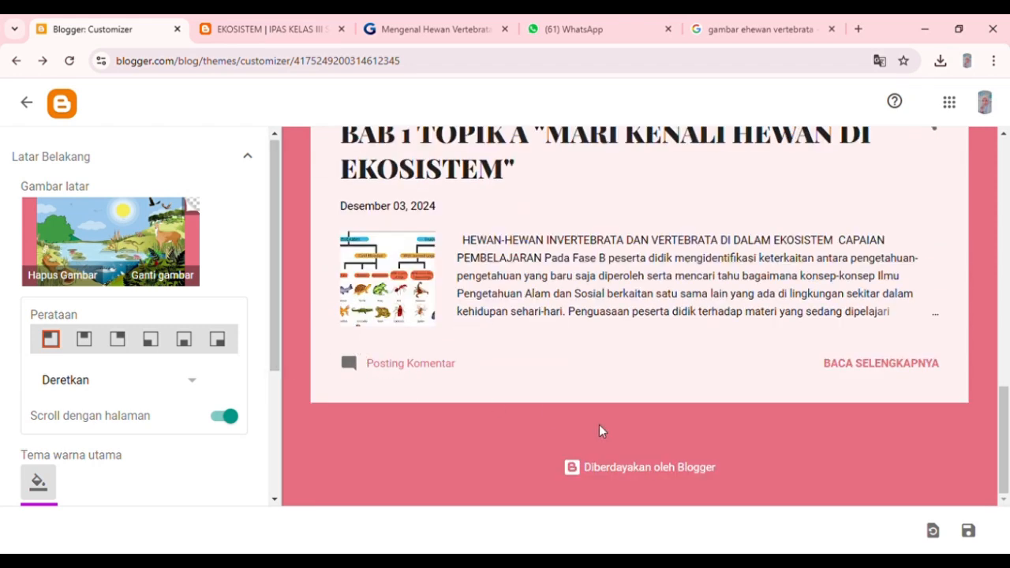
pyautogui.click(971, 532)
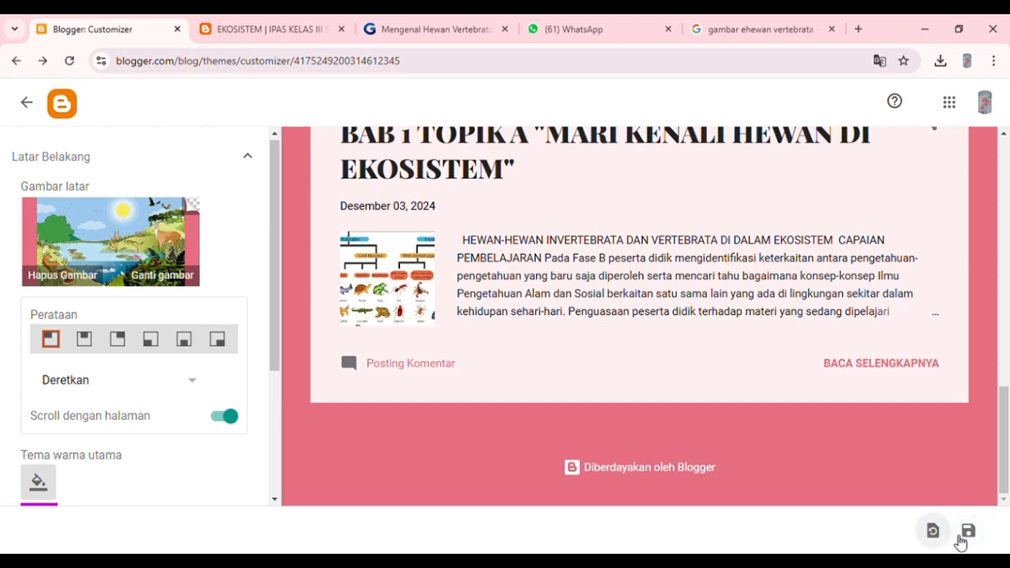
pyautogui.click(969, 532)
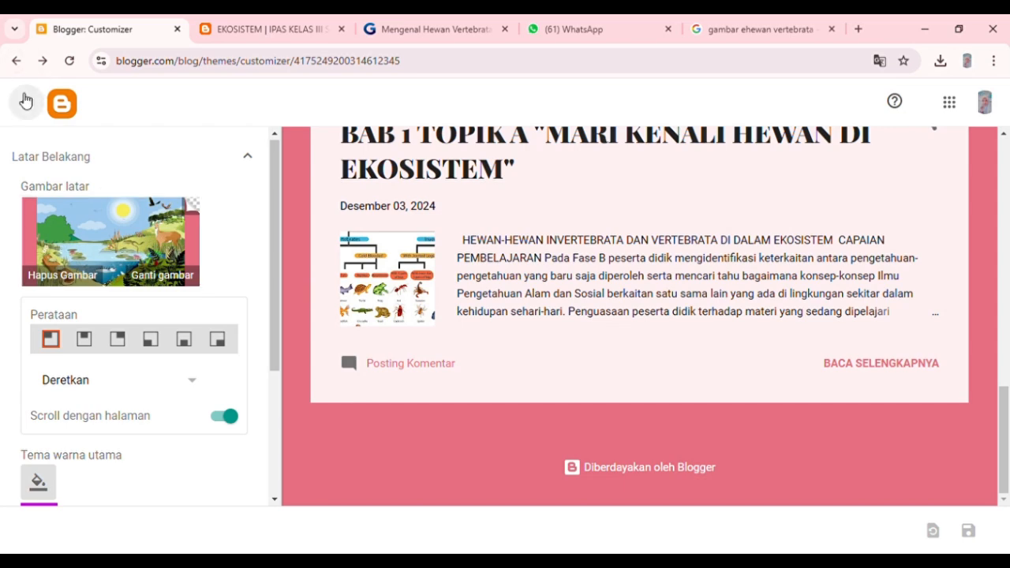
# Glance at the published post, then leave the theme customizer and open the blog's posts list.
pyautogui.click(229, 21)
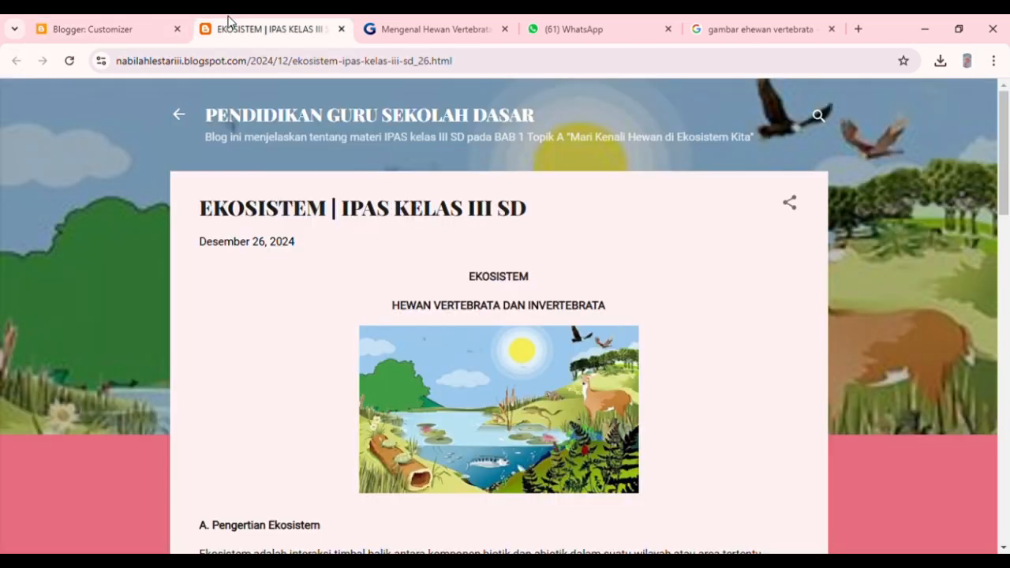
pyautogui.click(48, 29)
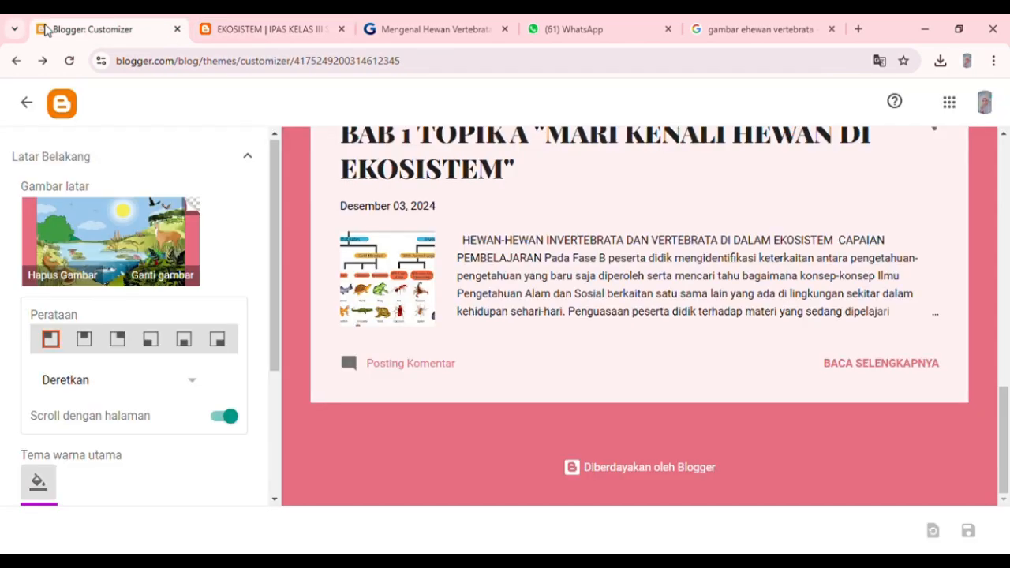
pyautogui.click(19, 61)
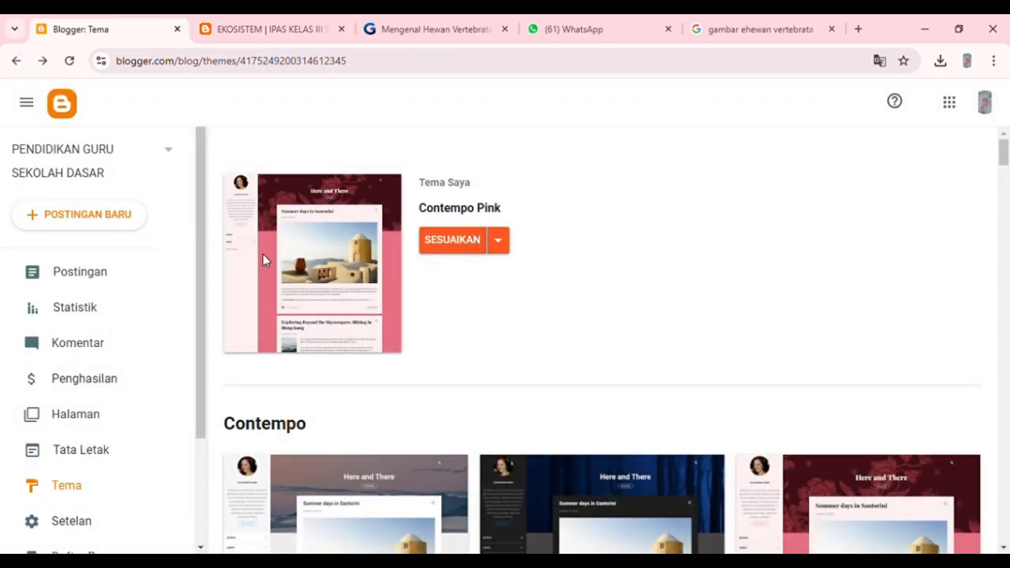
pyautogui.click(97, 268)
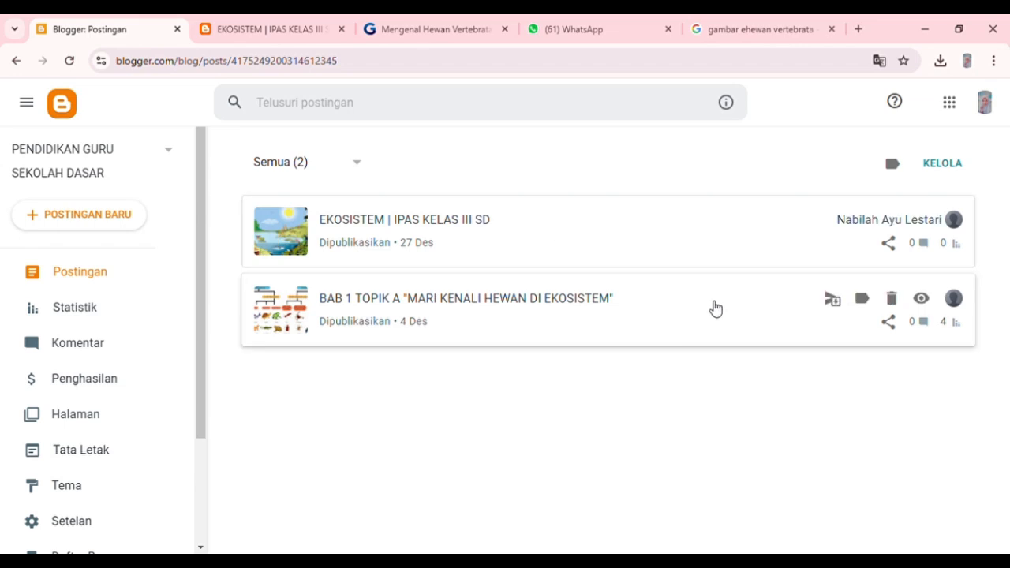
# Copy the share link of the "EKOSISTEM | IPAS KELAS III SD" post, close the image search tab and open the link in a new tab.
pyautogui.click(888, 245)
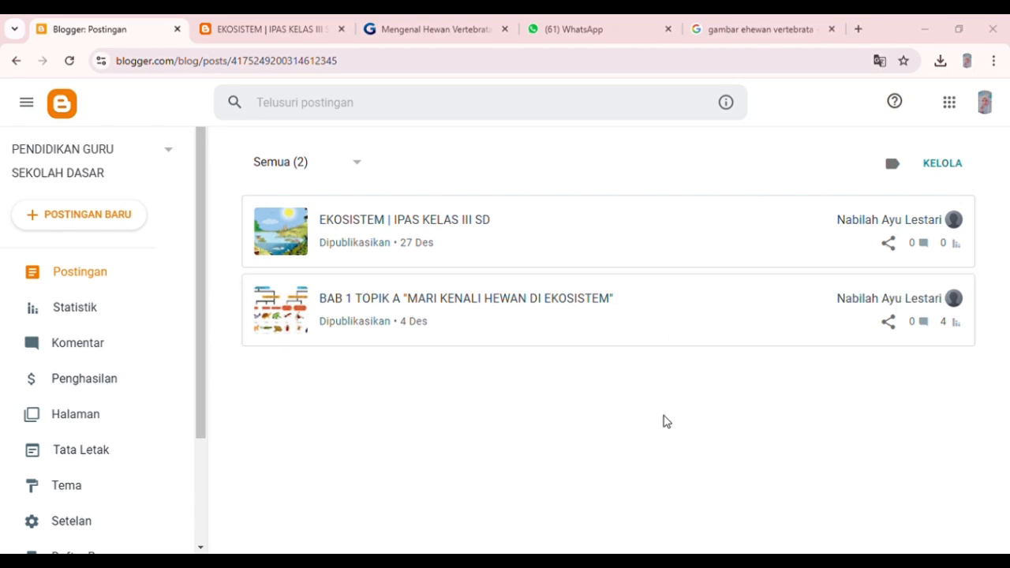
pyautogui.click(822, 30)
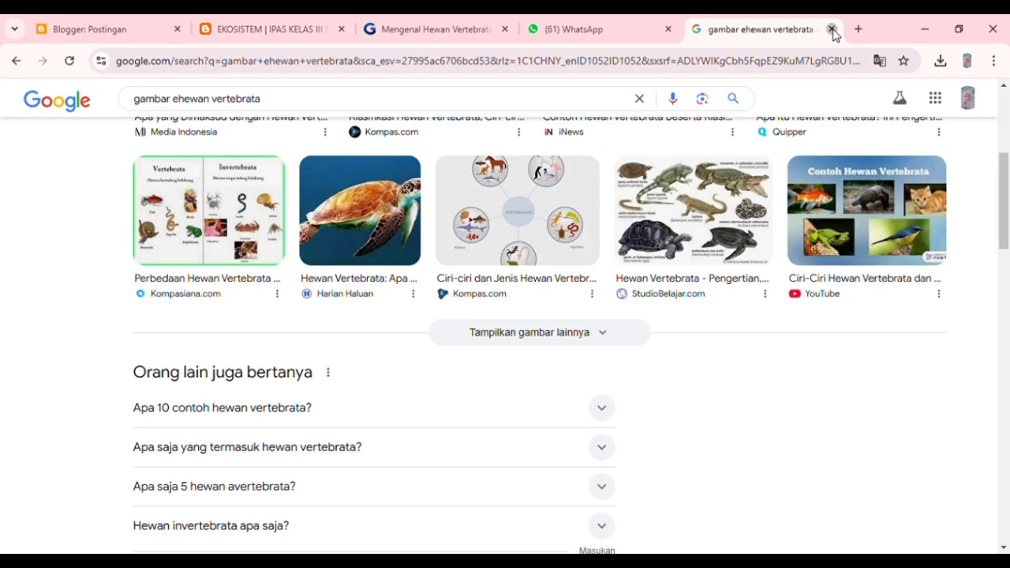
pyautogui.click(832, 29)
pyautogui.click(743, 30)
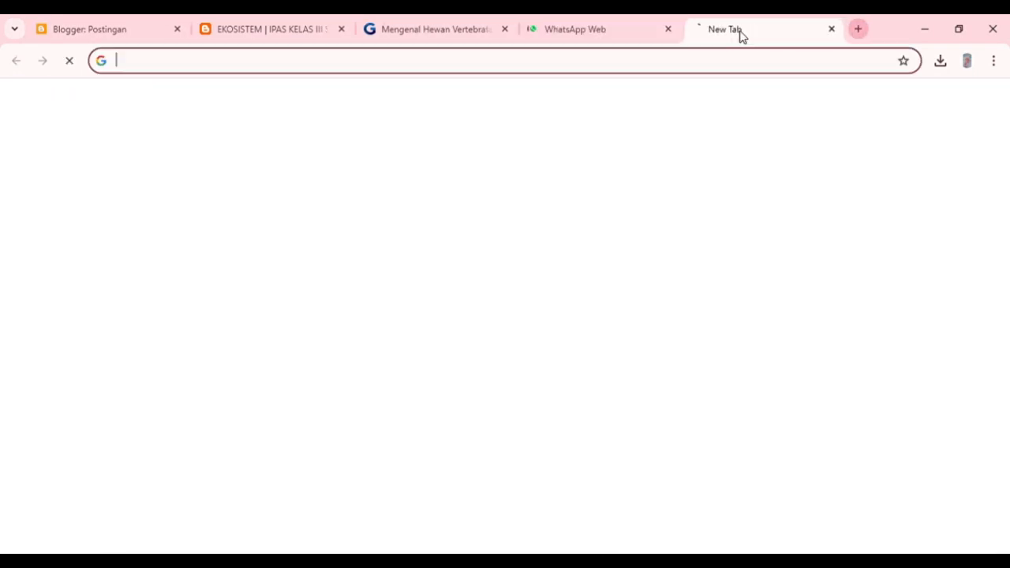
pyautogui.click(407, 293)
pyautogui.write('https://nabilahlestariii.blogspot.com/2024/12/ekosistem-ipas-kelas-iii-sd_26.html')
pyautogui.press('Return')
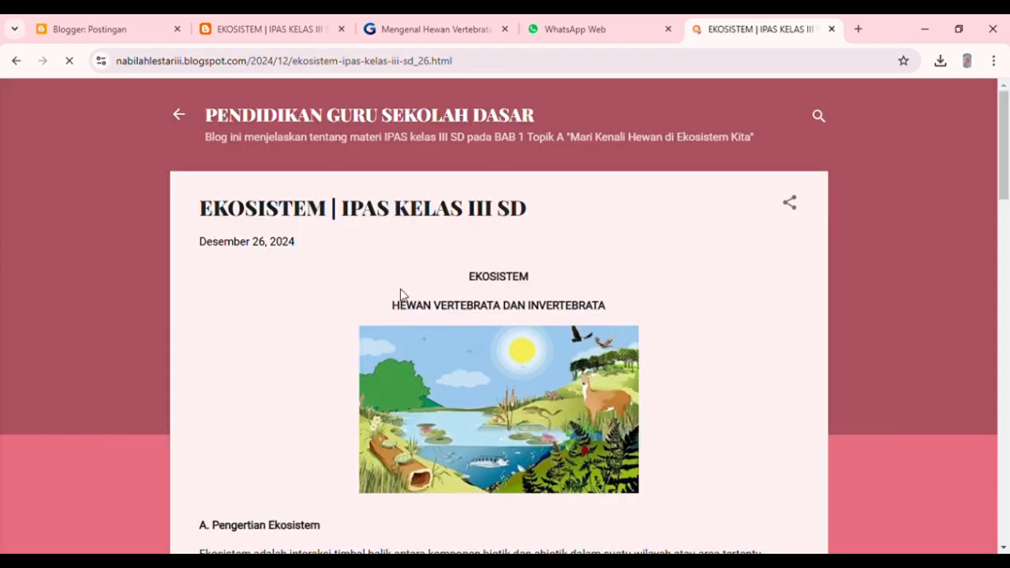
# Examine the post opened from the shared link, from its lesson sections to the popular posts at the end.
pyautogui.scroll(-10, 457, 287)
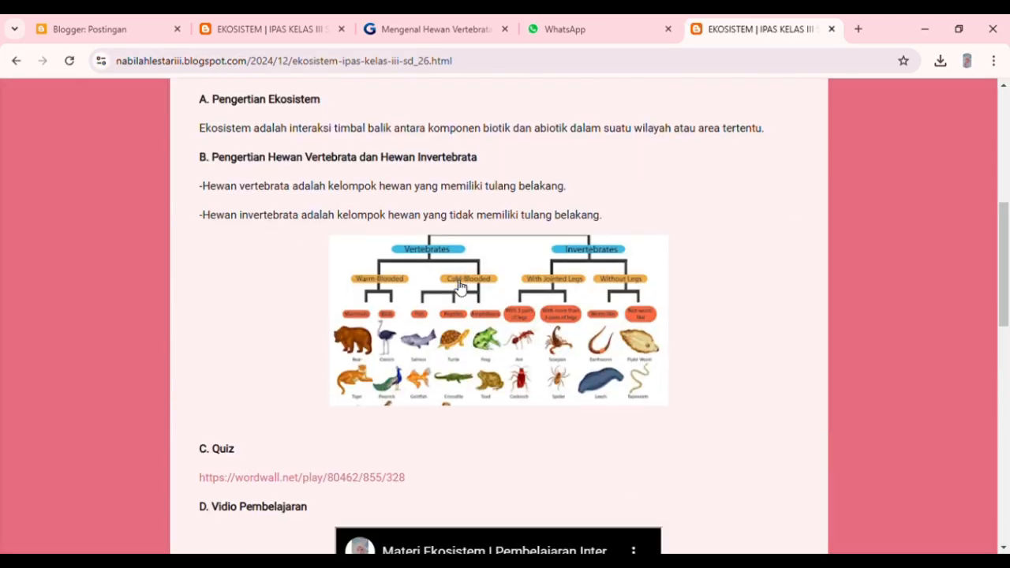
pyautogui.scroll(-5, 462, 288)
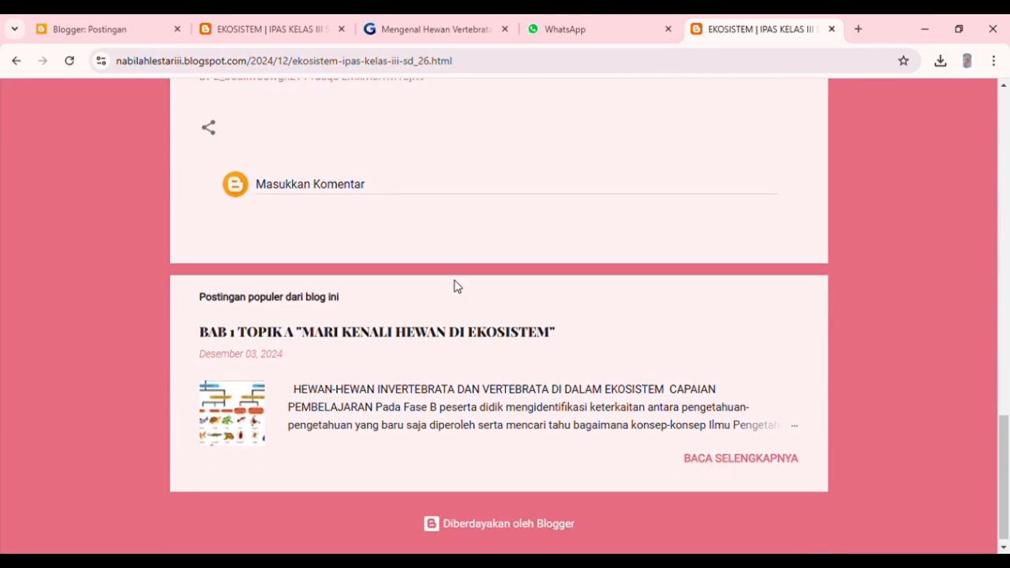
pyautogui.scroll(1, 456, 286)
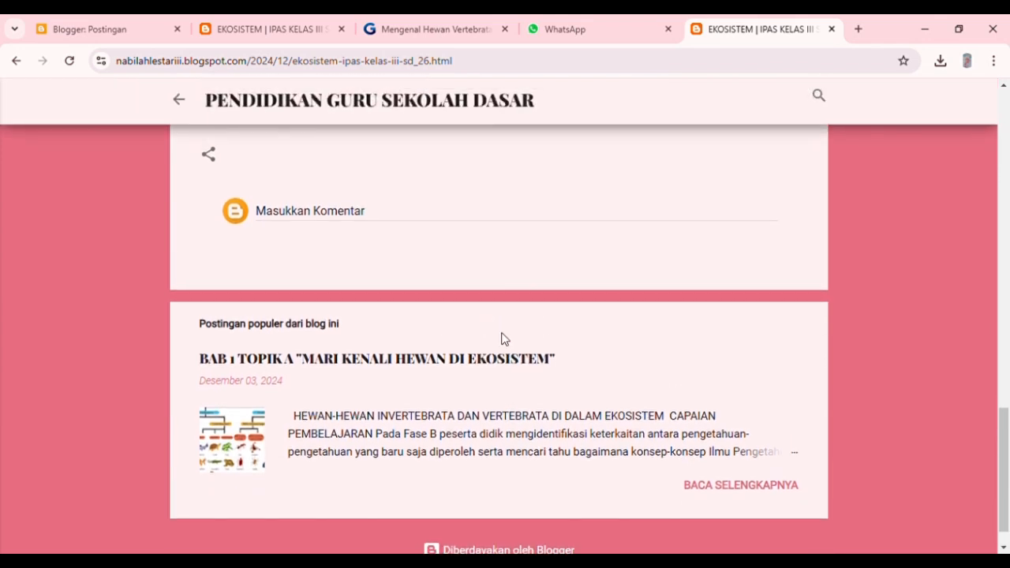
# Read the popular post "BAB 1 TOPIK A "MARI KENALI HEWAN DI EKOSISTEM"" in full and return to the EKOSISTEM post.
pyautogui.click(731, 487)
pyautogui.scroll(-15, 727, 488)
pyautogui.scroll(-15, 728, 488)
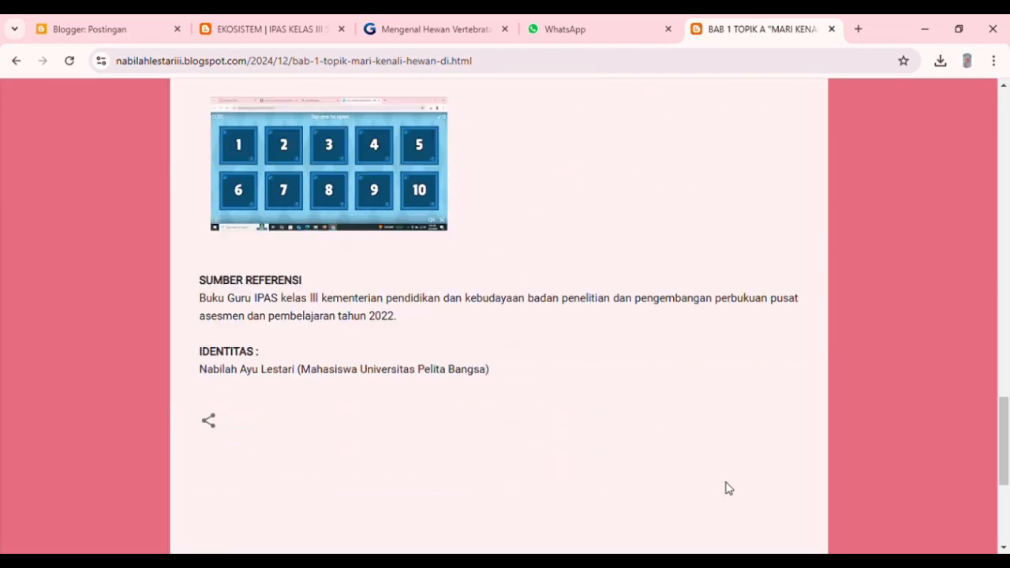
pyautogui.click(763, 456)
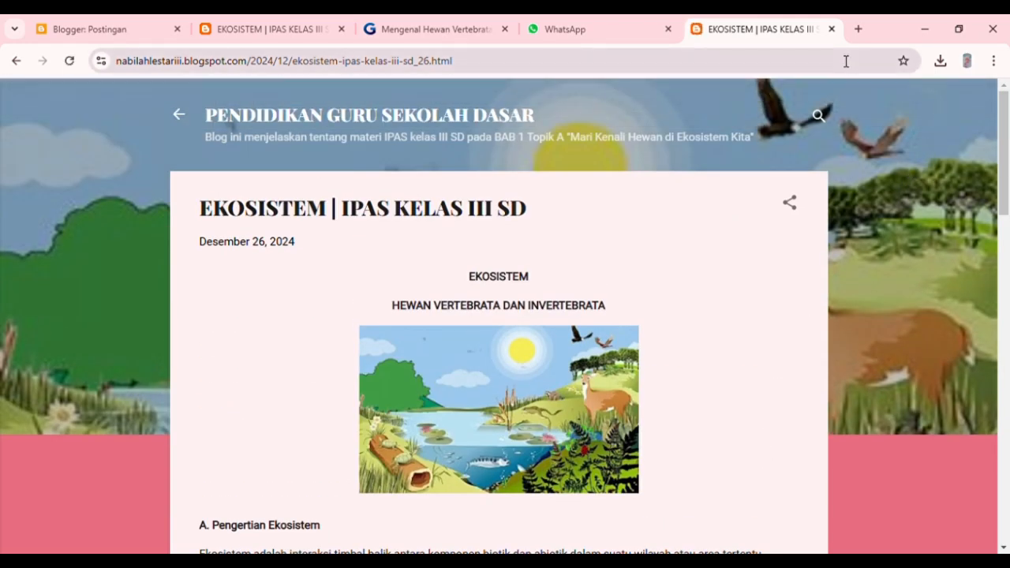
pyautogui.click(243, 26)
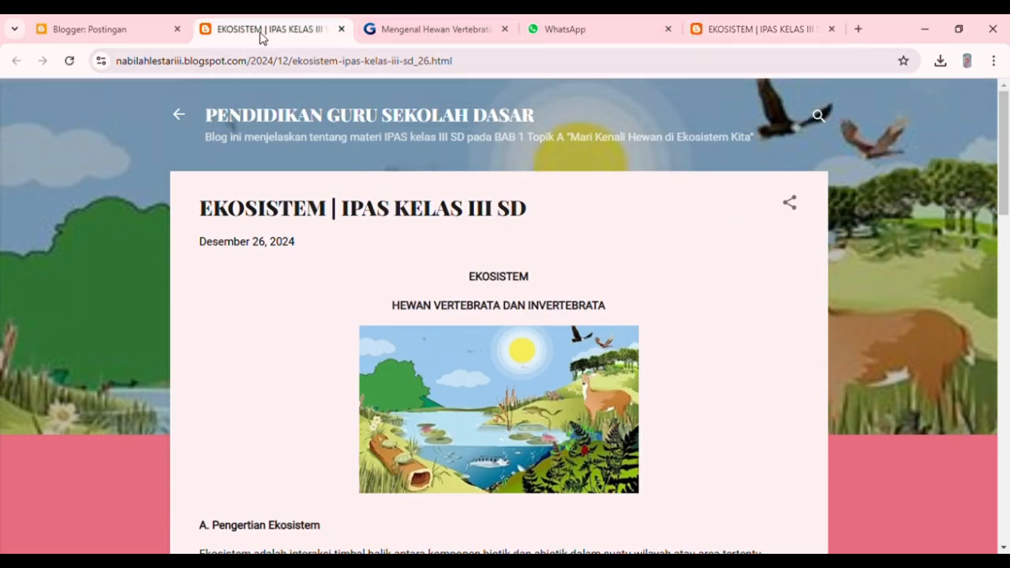